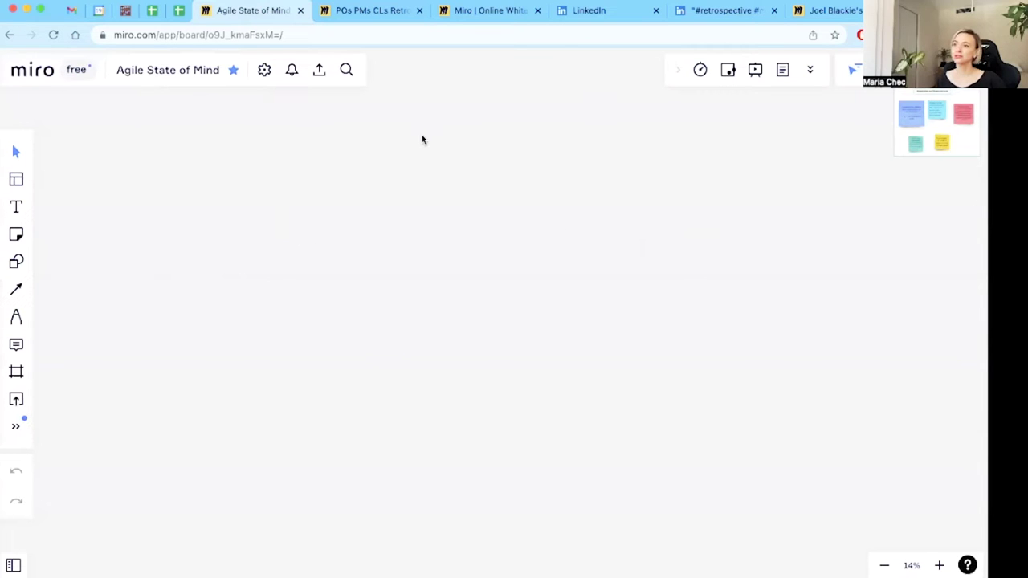
Step: Add a green sticky note reading "Hello!" on an empty area of the board
{"action": "left_click", "coordinate": [32, 70]}
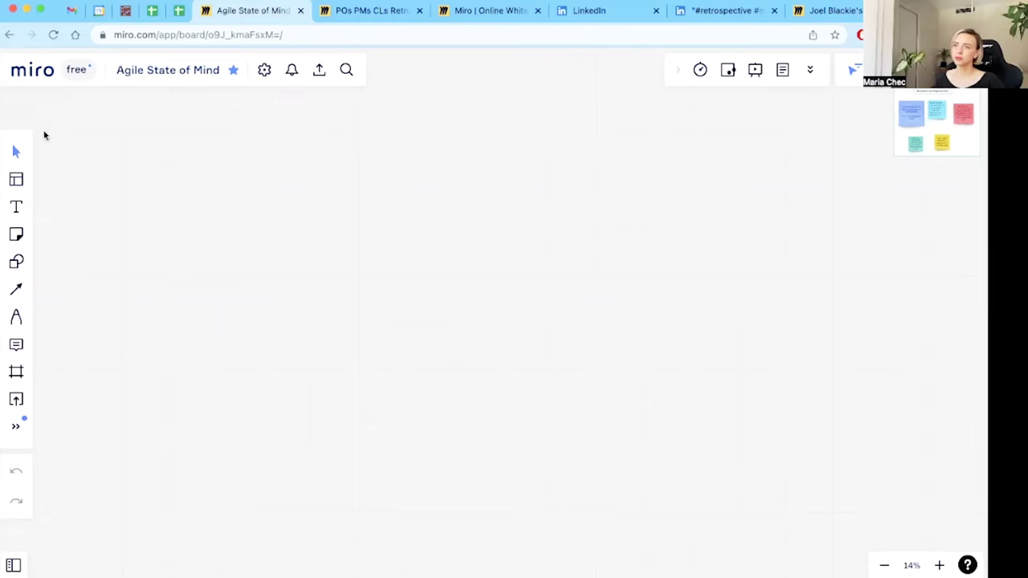
{"action": "scroll", "coordinate": [292, 324], "scroll_direction": "down", "scroll_amount": 2}
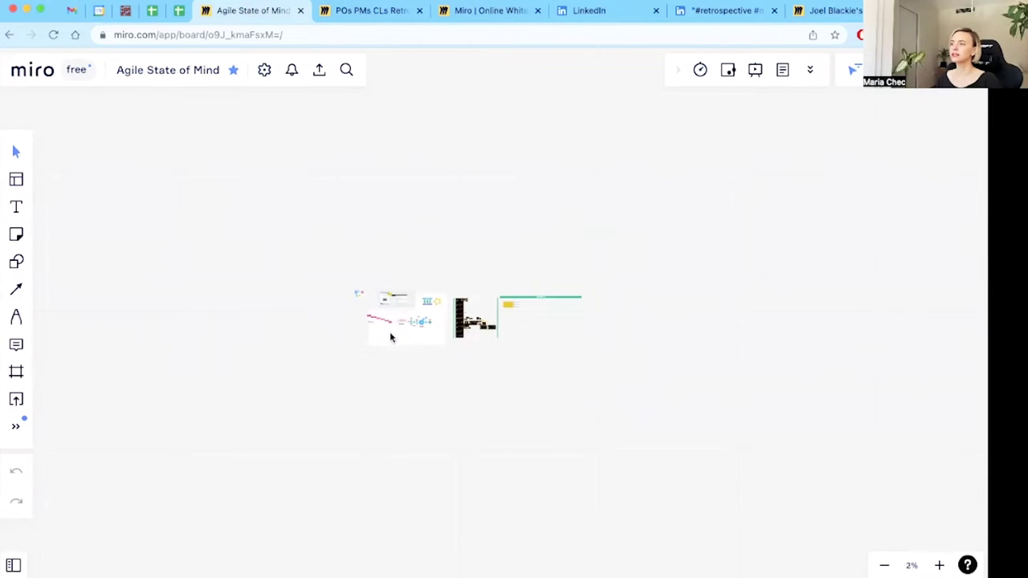
{"action": "scroll", "coordinate": [269, 305], "scroll_direction": "up", "scroll_amount": 10}
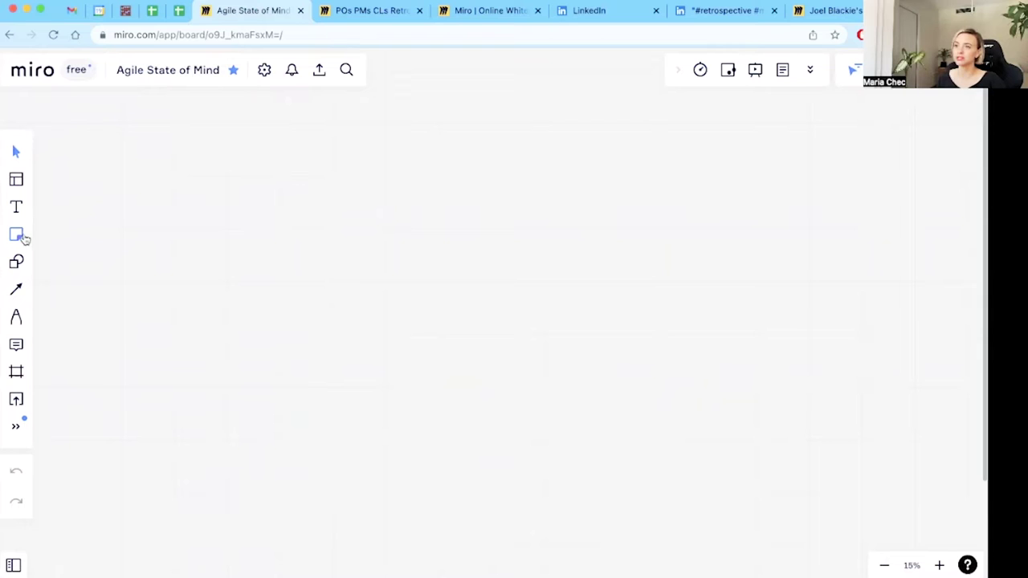
{"action": "left_click", "coordinate": [22, 236]}
{"action": "left_click", "coordinate": [73, 254]}
{"action": "left_click", "coordinate": [146, 209]}
{"action": "type", "text": "Hello!"}
{"action": "key", "text": "Escape"}
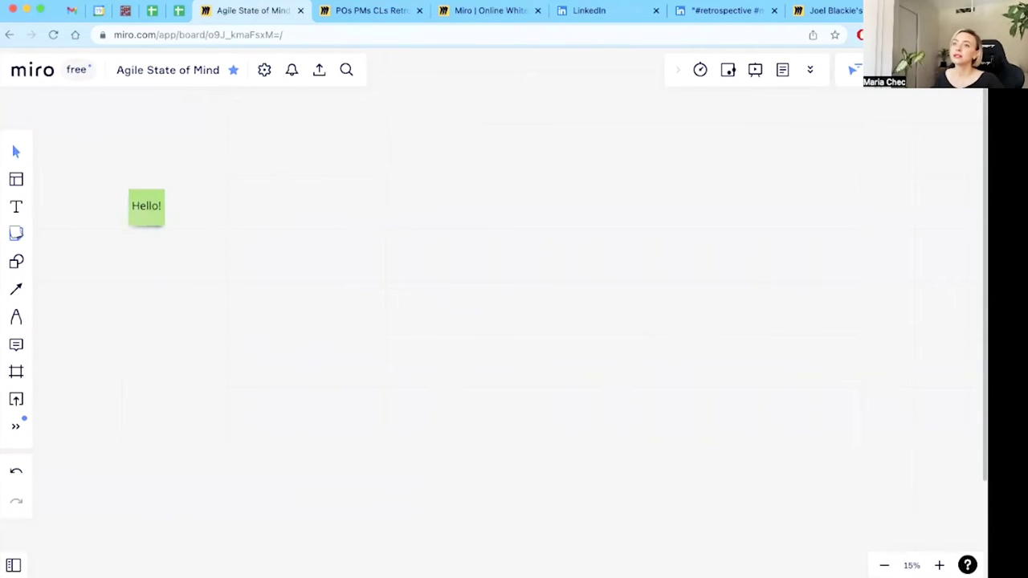
Step: Draw a large rectangle shape that encloses the "Hello!" sticky note near its upper-left corner
{"action": "left_click", "coordinate": [16, 234]}
{"action": "left_click", "coordinate": [16, 261]}
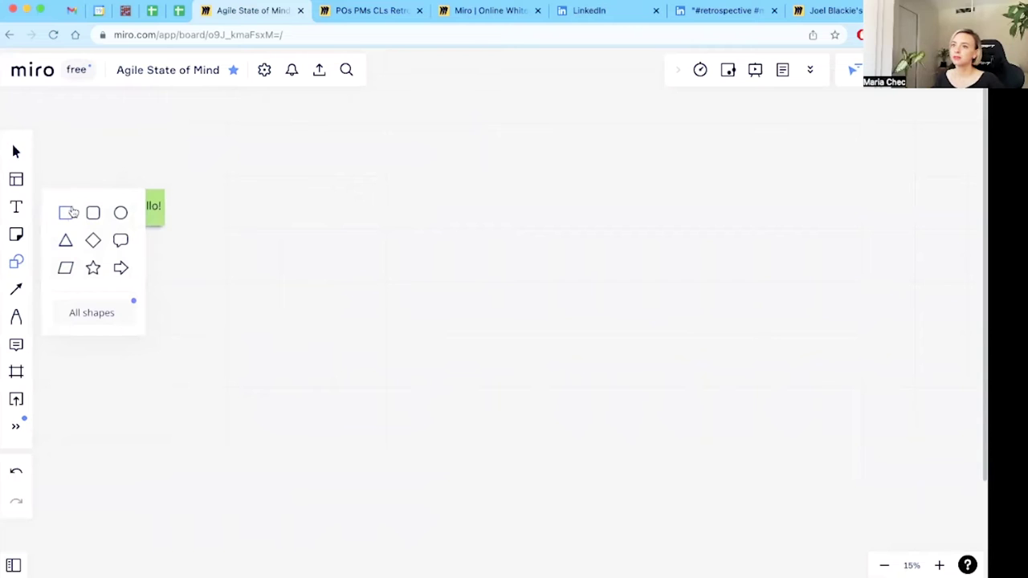
{"action": "left_click", "coordinate": [66, 213]}
{"action": "left_click_drag", "start_coordinate": [105, 187], "coordinate": [353, 355]}
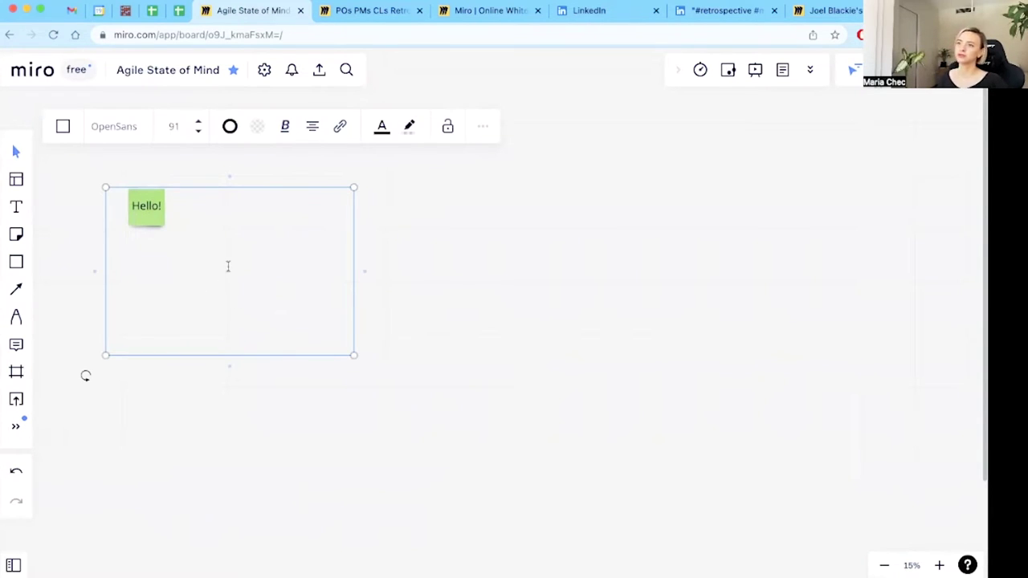
Step: Give the rectangle a thicker turquoise border and a white fill
{"action": "left_click", "coordinate": [231, 128]}
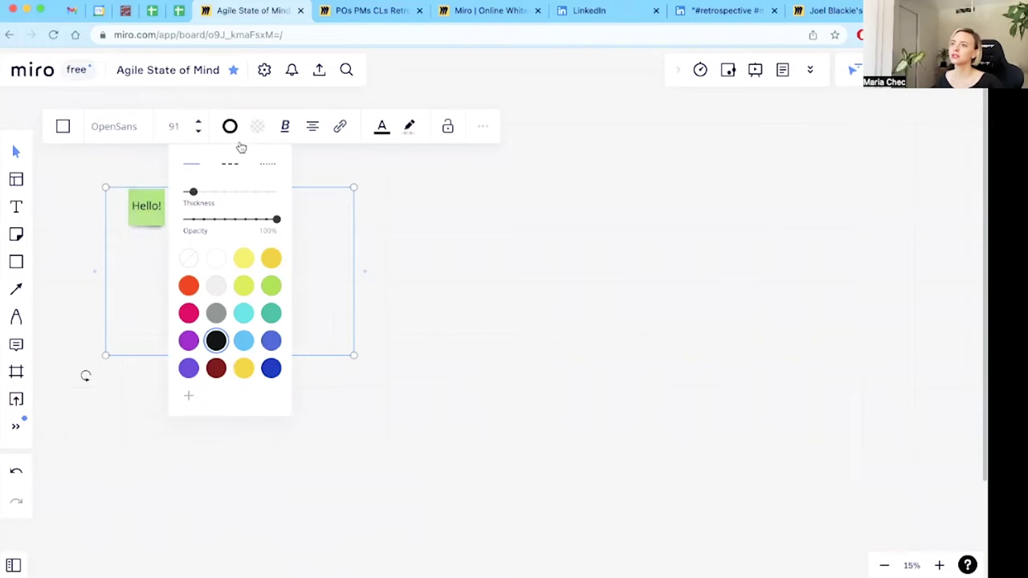
{"action": "left_click", "coordinate": [247, 311]}
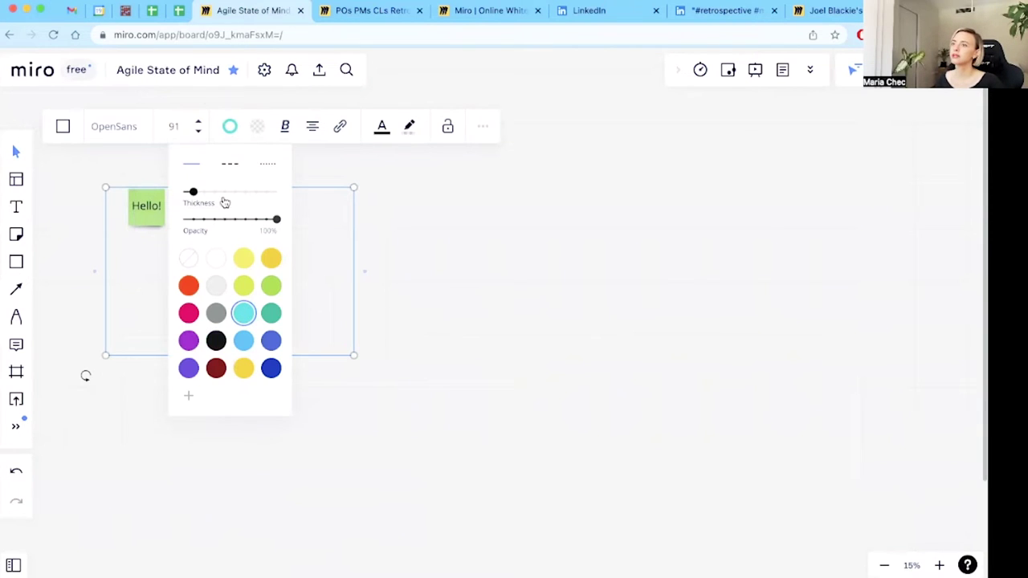
{"action": "left_click_drag", "start_coordinate": [192, 192], "coordinate": [230, 167]}
{"action": "left_click", "coordinate": [257, 126]}
{"action": "left_click", "coordinate": [244, 203]}
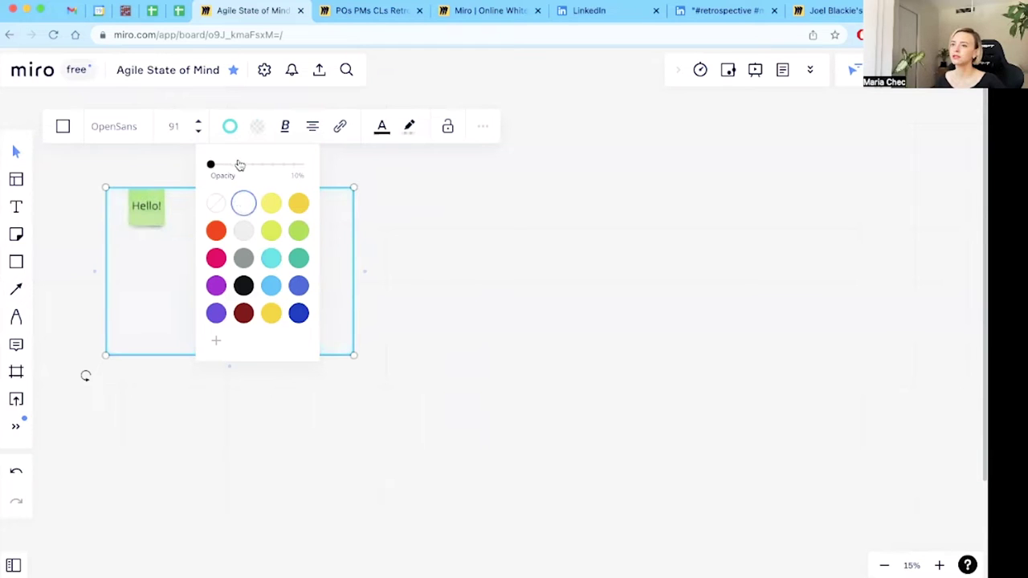
Step: Move the rectangle down clear of the "Hello!" sticky note, and layer the note in front of it inside its upper-left area
{"action": "left_click_drag", "start_coordinate": [222, 254], "coordinate": [223, 302]}
{"action": "right_click", "coordinate": [149, 223]}
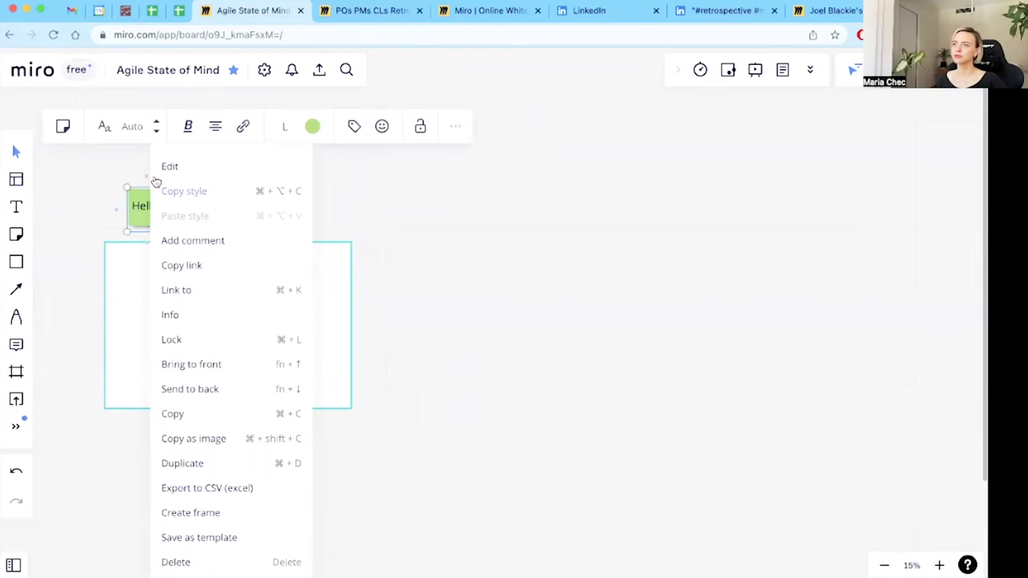
{"action": "left_click", "coordinate": [205, 387]}
{"action": "left_click_drag", "start_coordinate": [156, 231], "coordinate": [165, 298]}
{"action": "left_click", "coordinate": [236, 255]}
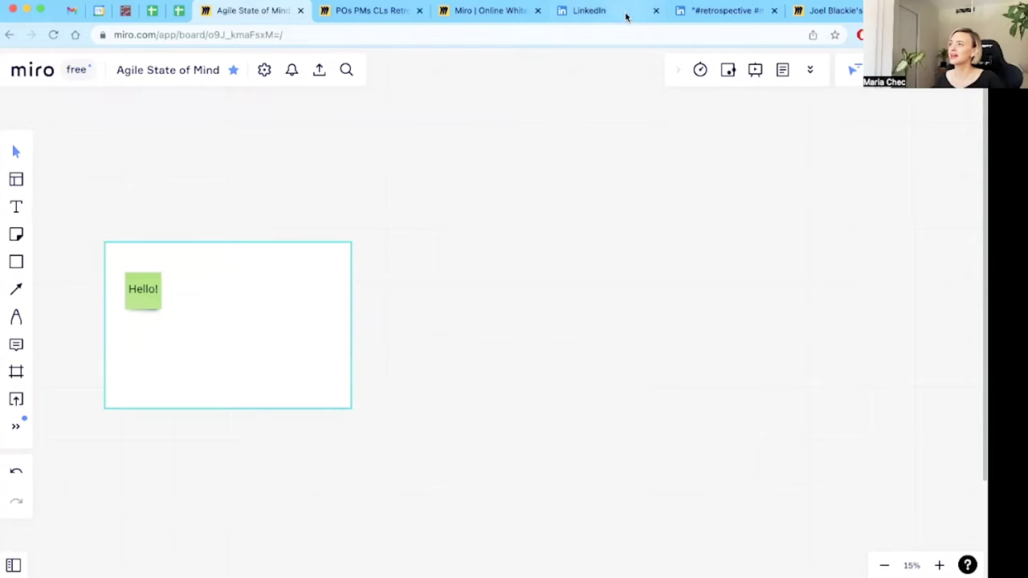
Step: Switch to LinkedIn, rerun the search for "#retrospective #miro" and show all matching posts
{"action": "left_click", "coordinate": [713, 11]}
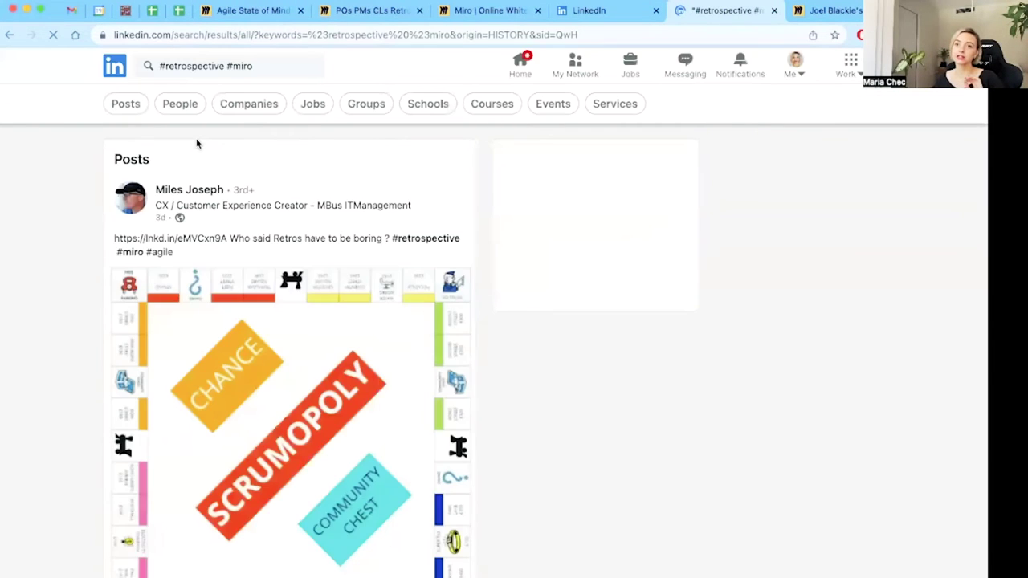
{"action": "scroll", "coordinate": [196, 145], "scroll_direction": "down", "scroll_amount": 10}
{"action": "scroll", "coordinate": [241, 193], "scroll_direction": "up", "scroll_amount": 2}
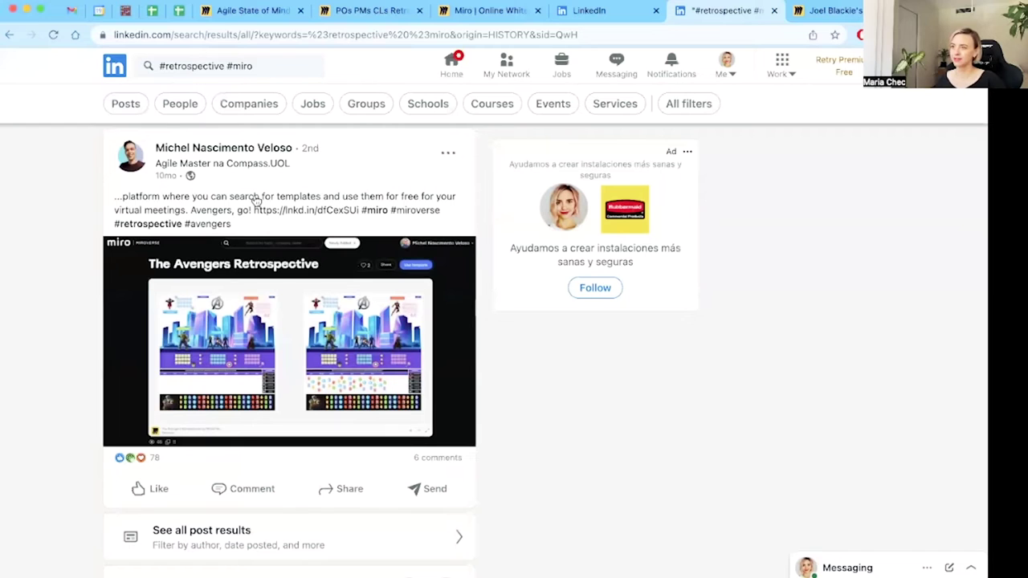
{"action": "scroll", "coordinate": [255, 200], "scroll_direction": "up", "scroll_amount": 4}
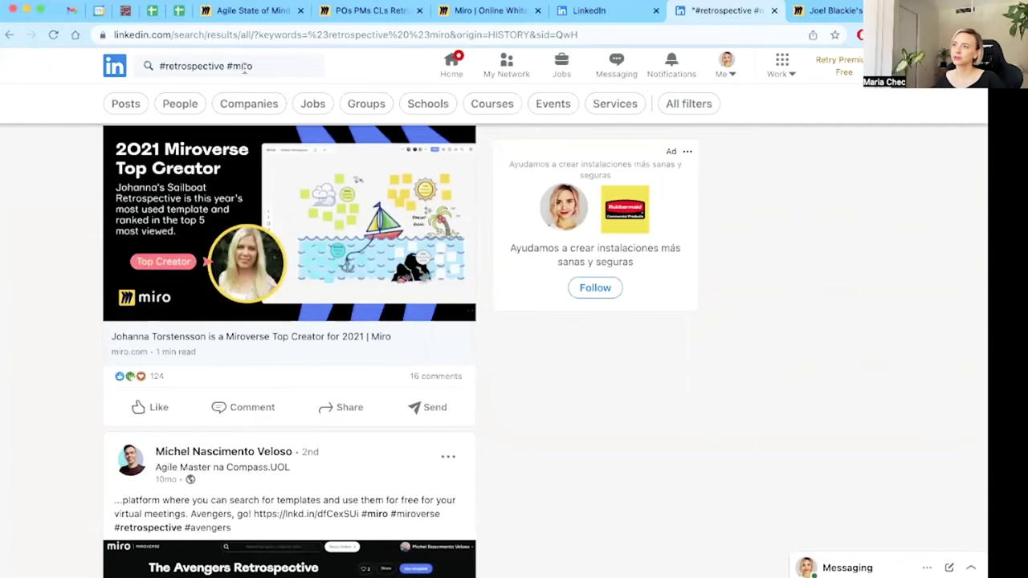
{"action": "left_click", "coordinate": [228, 66]}
{"action": "key", "text": "Return"}
{"action": "scroll", "coordinate": [329, 227], "scroll_direction": "down", "scroll_amount": 3}
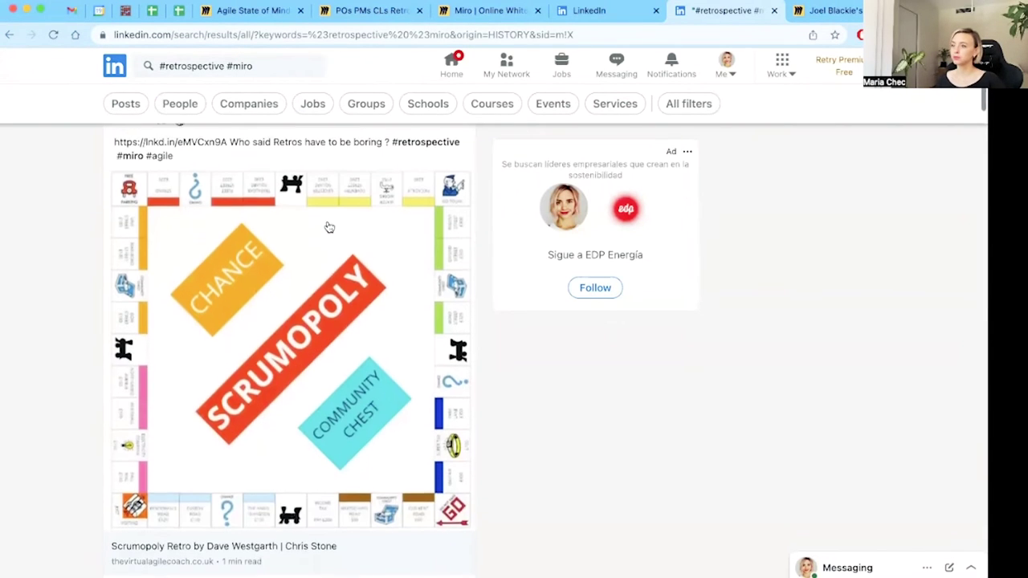
{"action": "scroll", "coordinate": [326, 229], "scroll_direction": "down", "scroll_amount": 7}
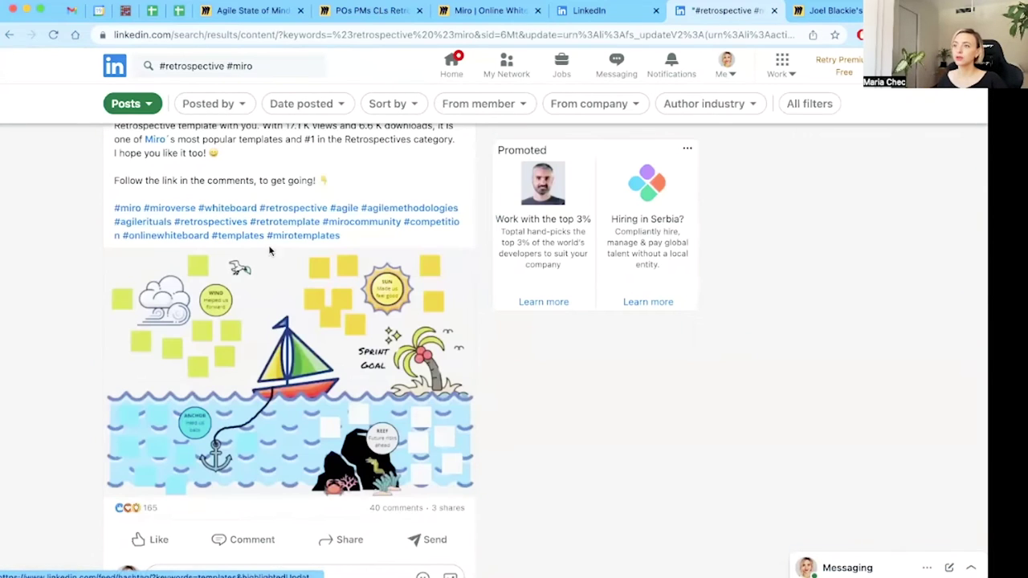
Step: Look through the matching posts for Miro retrospective template ideas, such as the sailboat, 3-step and Looney Tunes boards
{"action": "scroll", "coordinate": [269, 251], "scroll_direction": "down", "scroll_amount": 1}
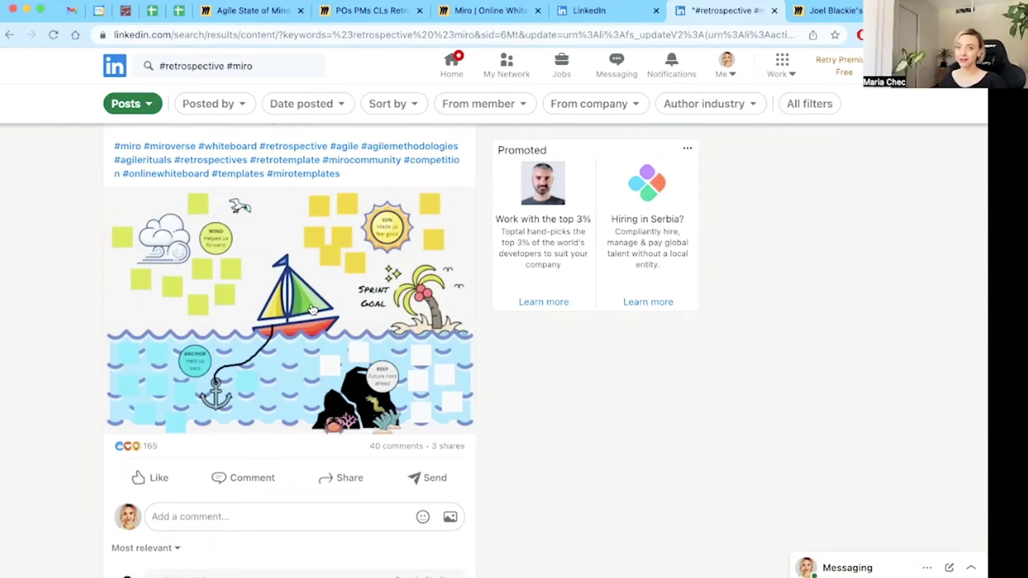
{"action": "scroll", "coordinate": [313, 309], "scroll_direction": "down", "scroll_amount": 8}
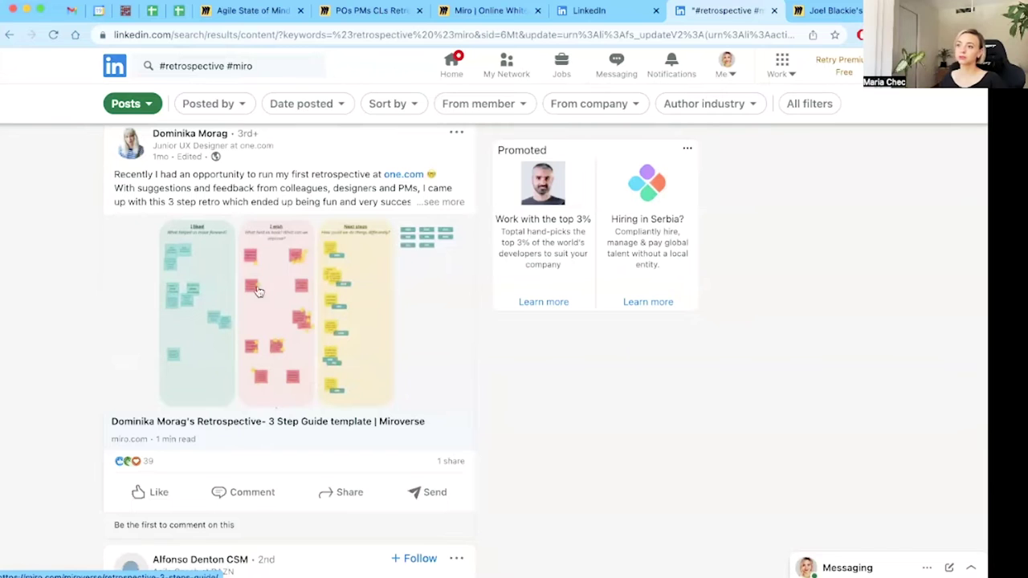
{"action": "scroll", "coordinate": [314, 357], "scroll_direction": "down", "scroll_amount": 6}
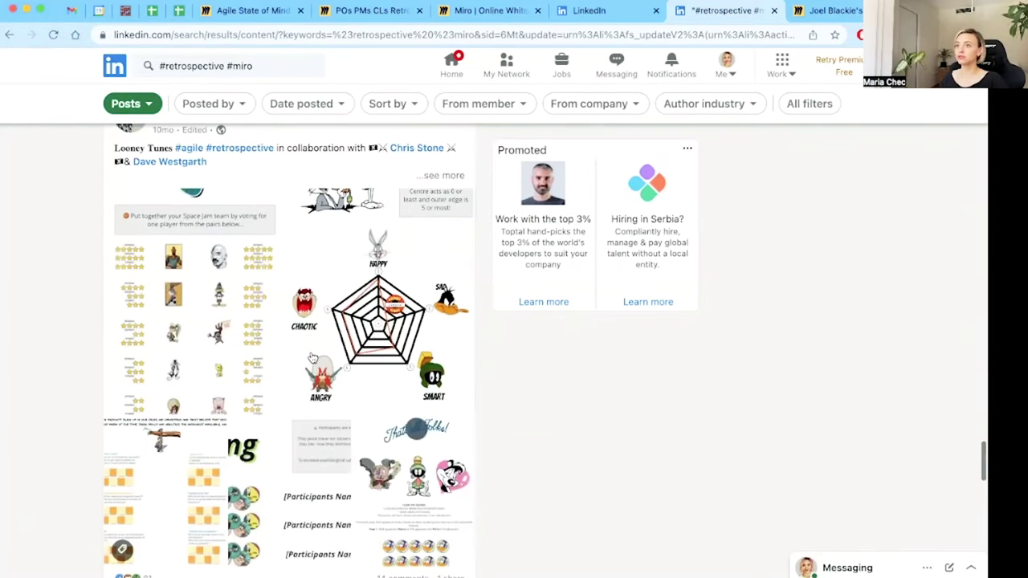
{"action": "scroll", "coordinate": [313, 358], "scroll_direction": "up", "scroll_amount": 1}
{"action": "scroll", "coordinate": [314, 357], "scroll_direction": "down", "scroll_amount": 3}
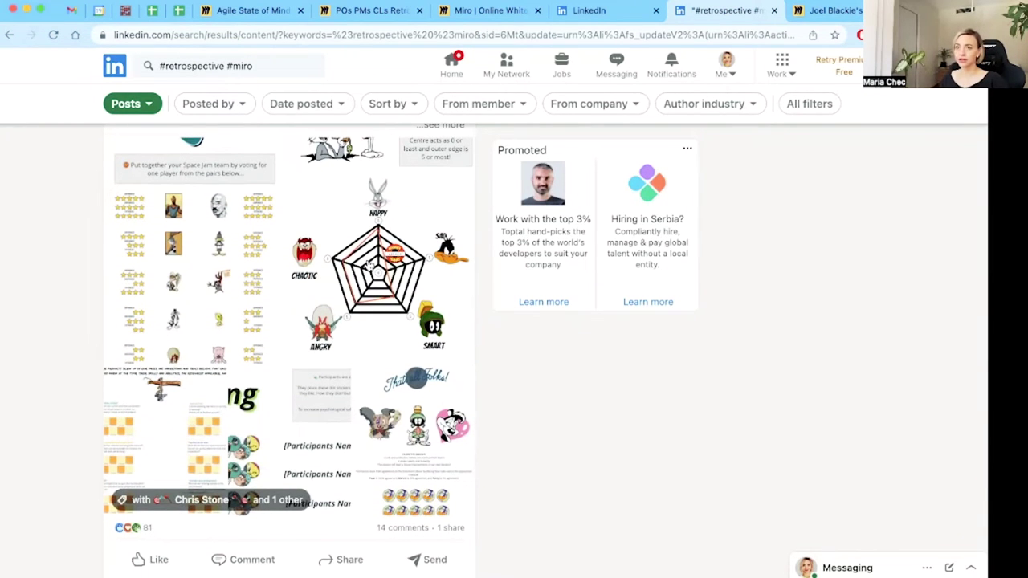
{"action": "scroll", "coordinate": [394, 291], "scroll_direction": "down", "scroll_amount": 1}
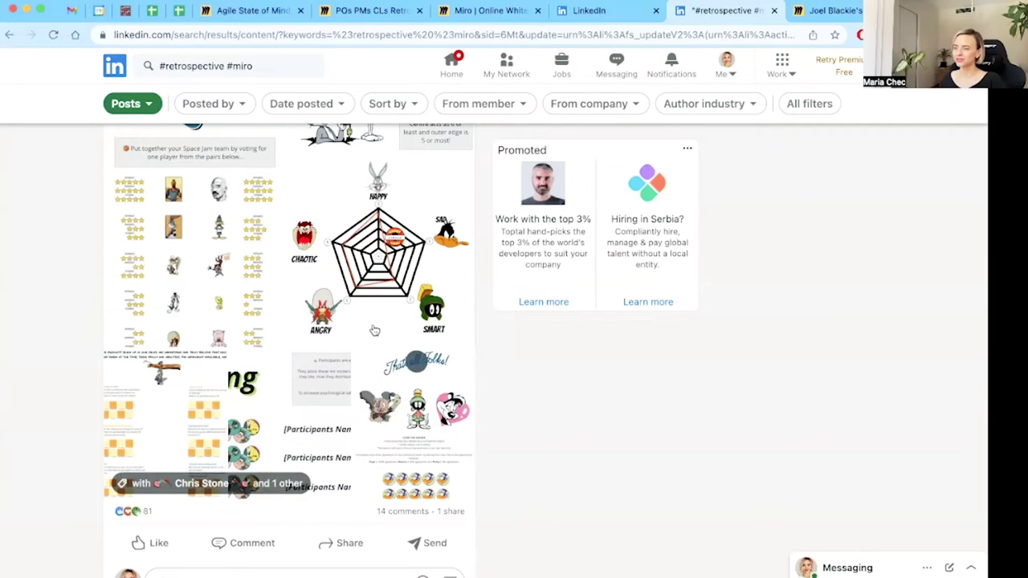
{"action": "scroll", "coordinate": [361, 341], "scroll_direction": "down", "scroll_amount": 15}
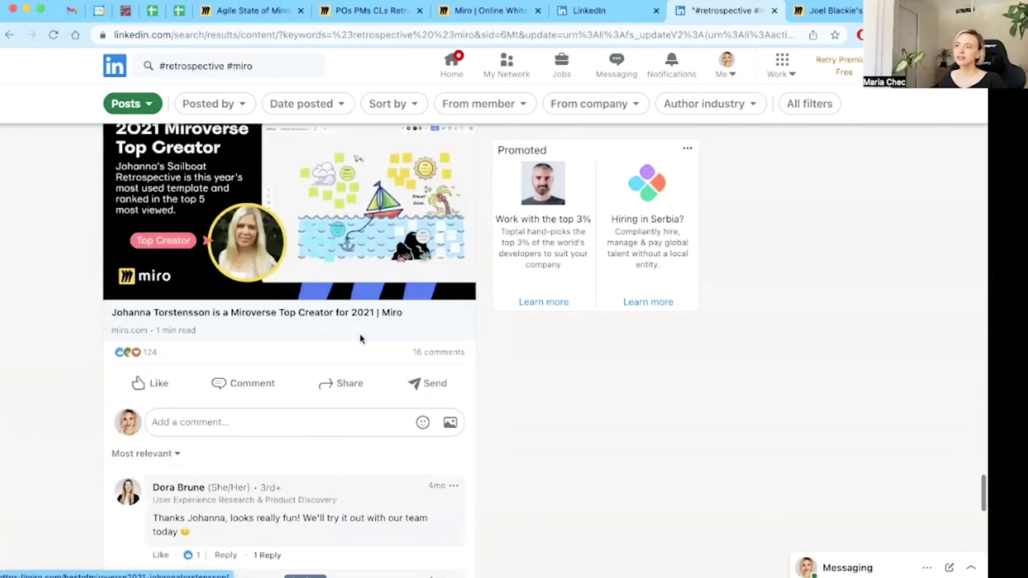
{"action": "scroll", "coordinate": [360, 340], "scroll_direction": "up", "scroll_amount": 5}
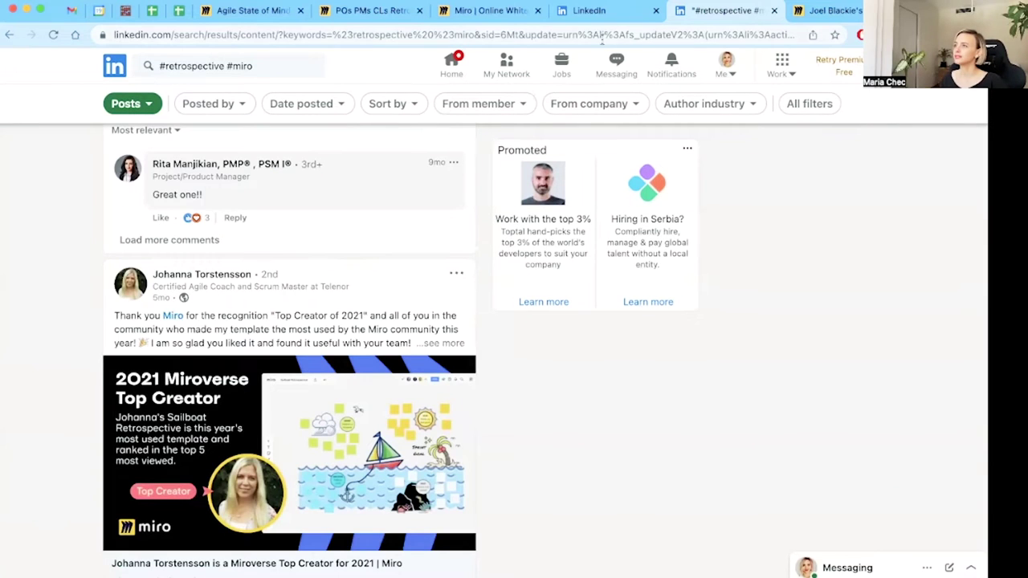
Step: Switch to the Festival Retrospective page on Miroverse and examine the template preview, its description and the related boards
{"action": "left_click", "coordinate": [835, 10]}
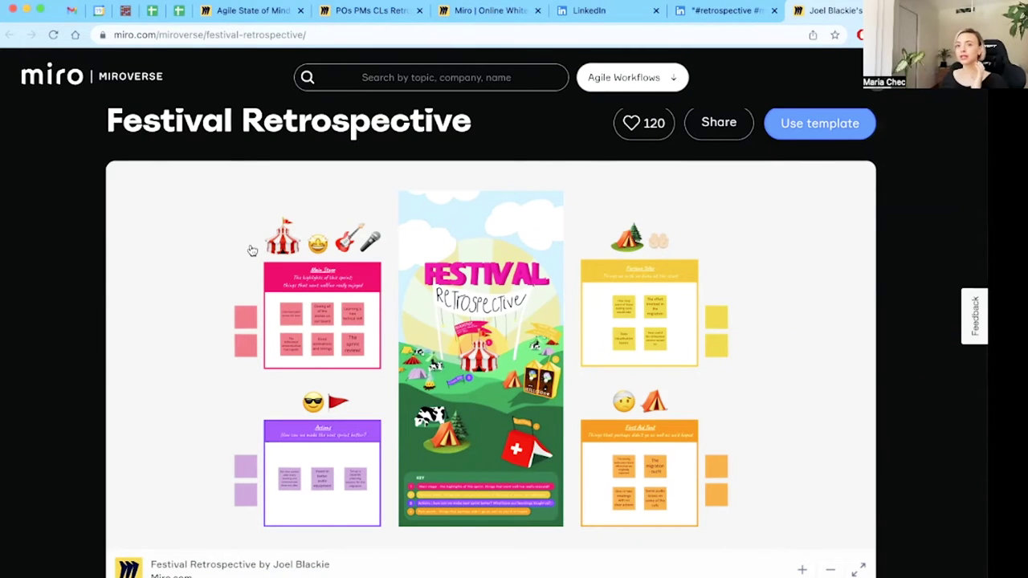
{"action": "scroll", "coordinate": [373, 269], "scroll_direction": "down", "scroll_amount": 2}
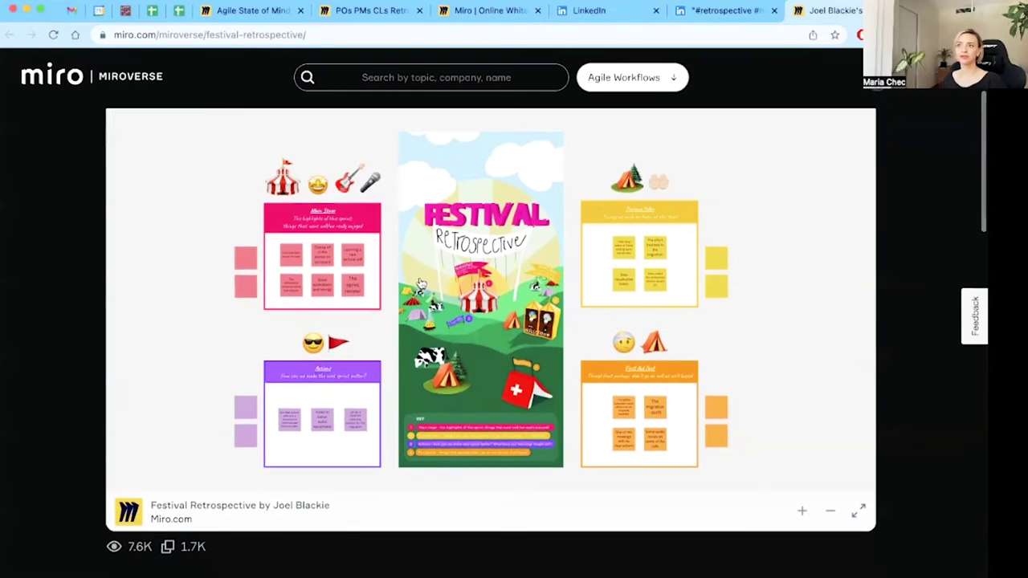
{"action": "left_click", "coordinate": [420, 284]}
{"action": "left_click", "coordinate": [737, 10]}
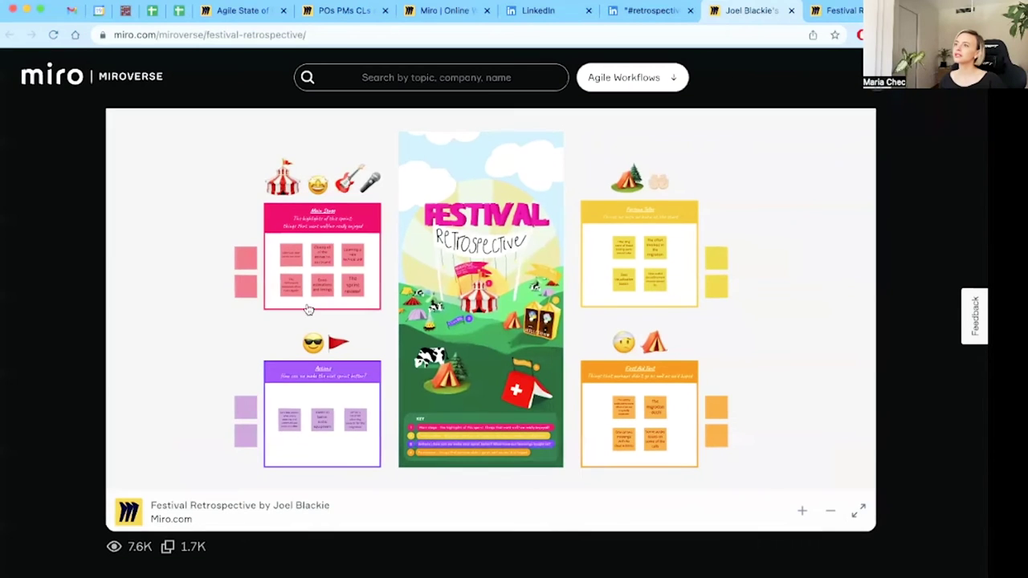
{"action": "scroll", "coordinate": [950, 287], "scroll_direction": "down", "scroll_amount": 12}
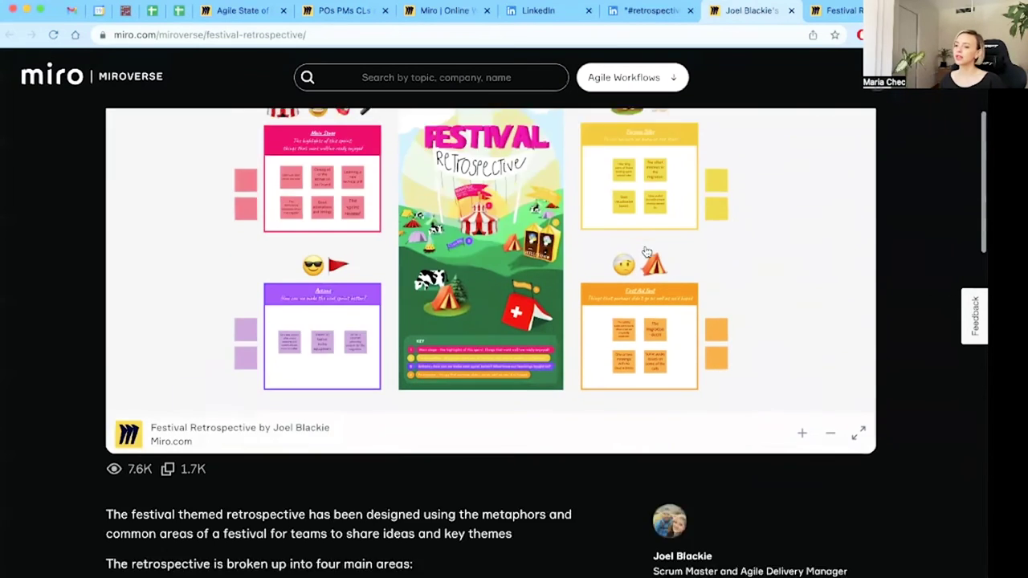
{"action": "scroll", "coordinate": [651, 250], "scroll_direction": "down", "scroll_amount": 1}
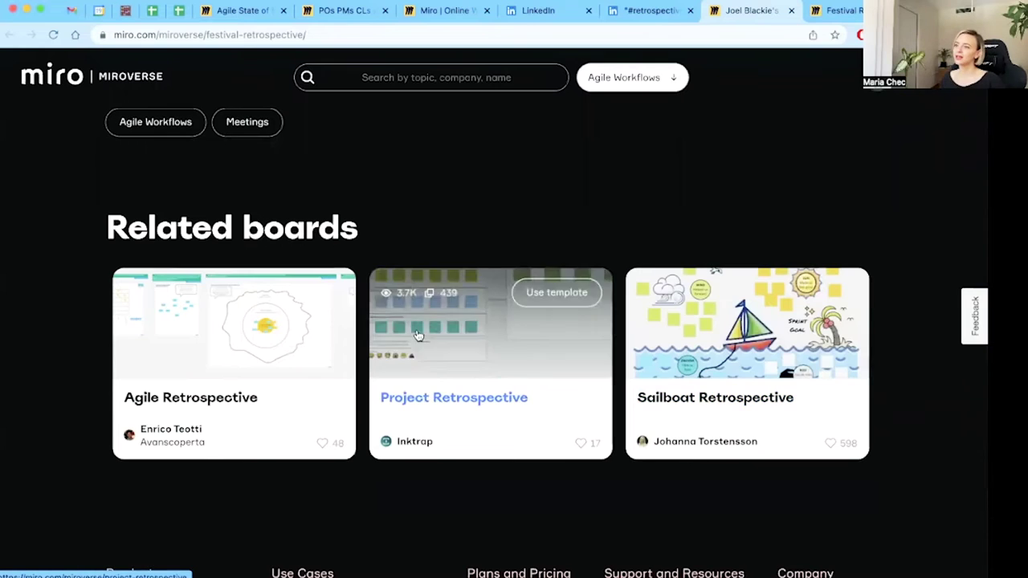
Step: Switch to Unsplash and search its free high-resolution photos for "team"
{"action": "left_click", "coordinate": [241, 10]}
{"action": "scroll", "coordinate": [347, 290], "scroll_direction": "down", "scroll_amount": 5}
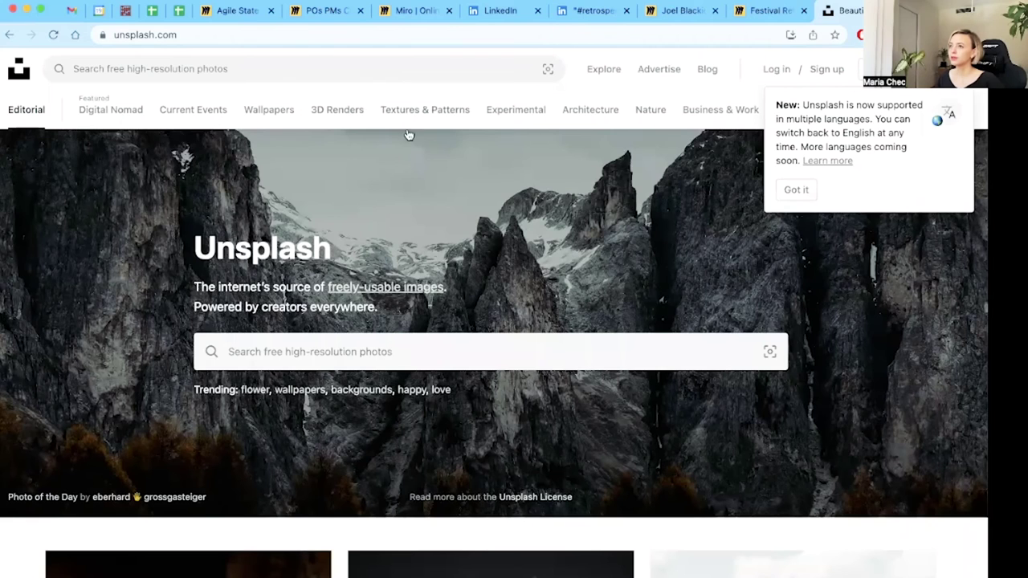
{"action": "left_click", "coordinate": [338, 69]}
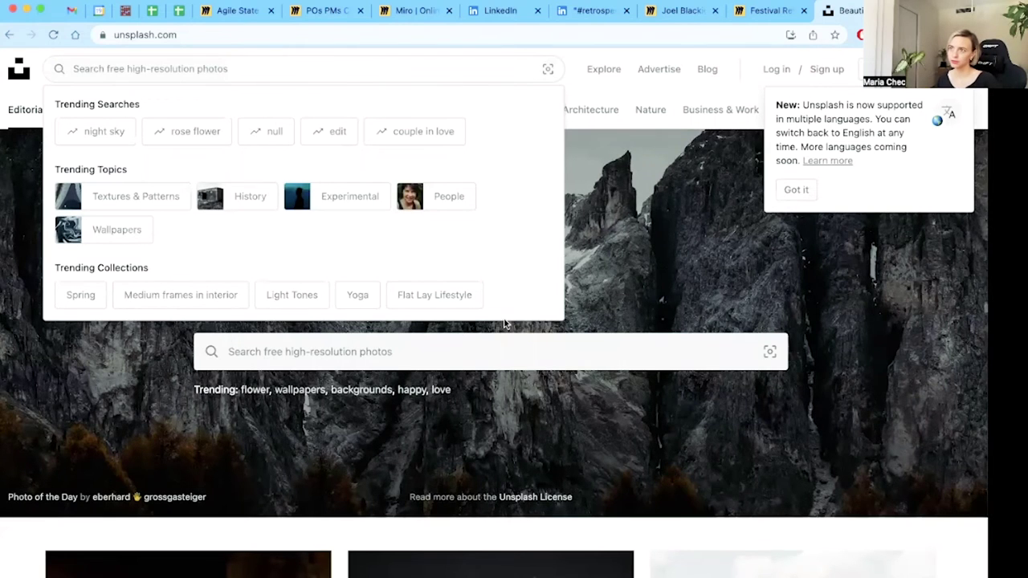
{"action": "left_click", "coordinate": [421, 359]}
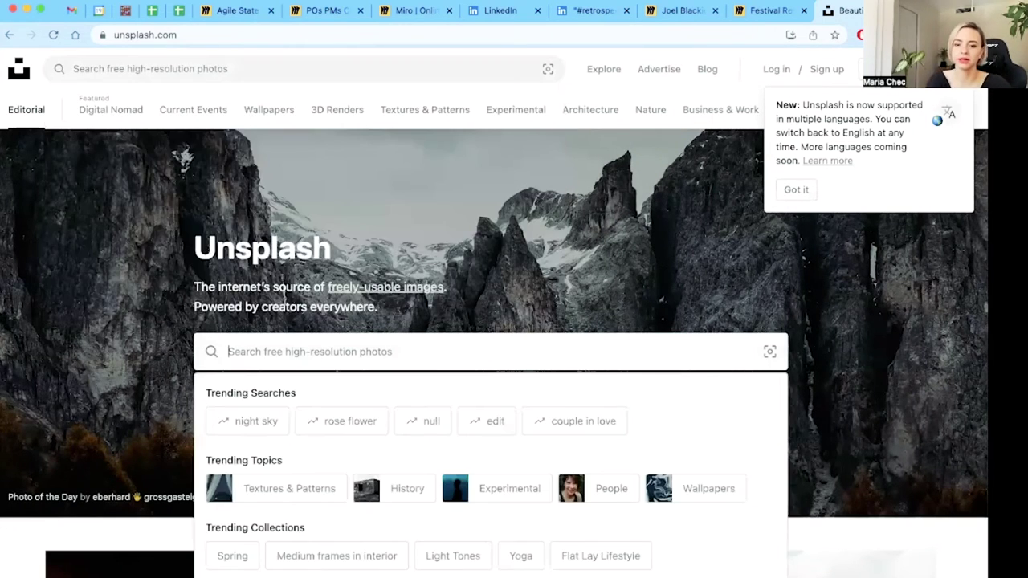
{"action": "type", "text": "team"}
{"action": "key", "text": "Return"}
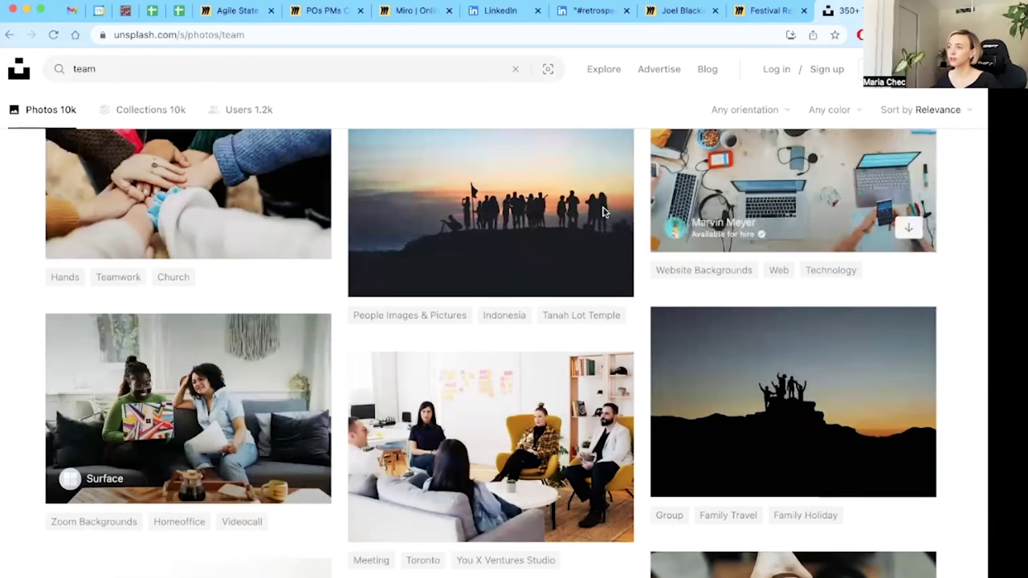
Step: Browse the team photo results, open the picture of the patterned TEAM letters and save the image to the computer
{"action": "scroll", "coordinate": [631, 233], "scroll_direction": "down", "scroll_amount": 5}
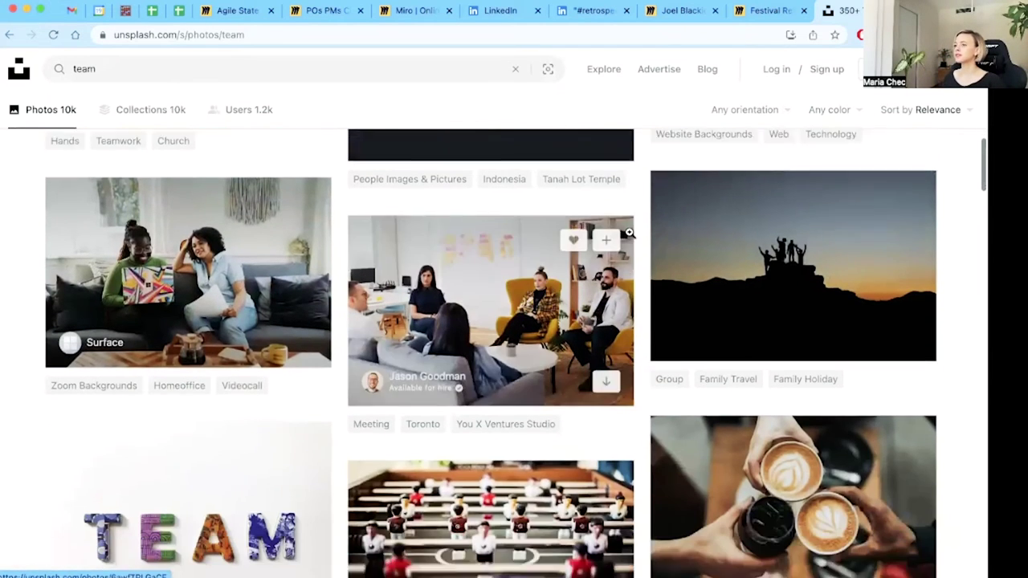
{"action": "scroll", "coordinate": [632, 238], "scroll_direction": "down", "scroll_amount": 2}
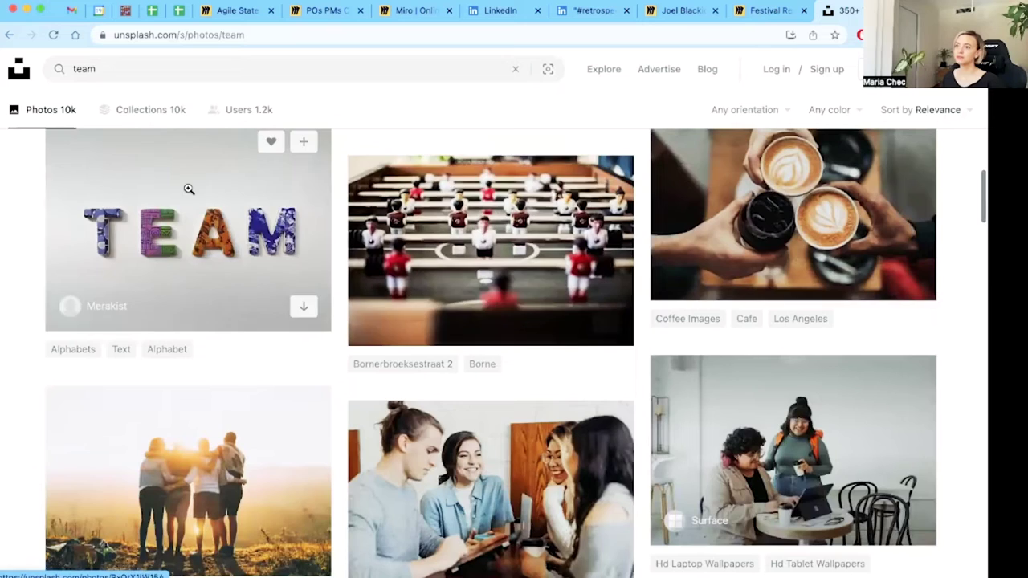
{"action": "left_click", "coordinate": [182, 211]}
{"action": "right_click", "coordinate": [330, 243]}
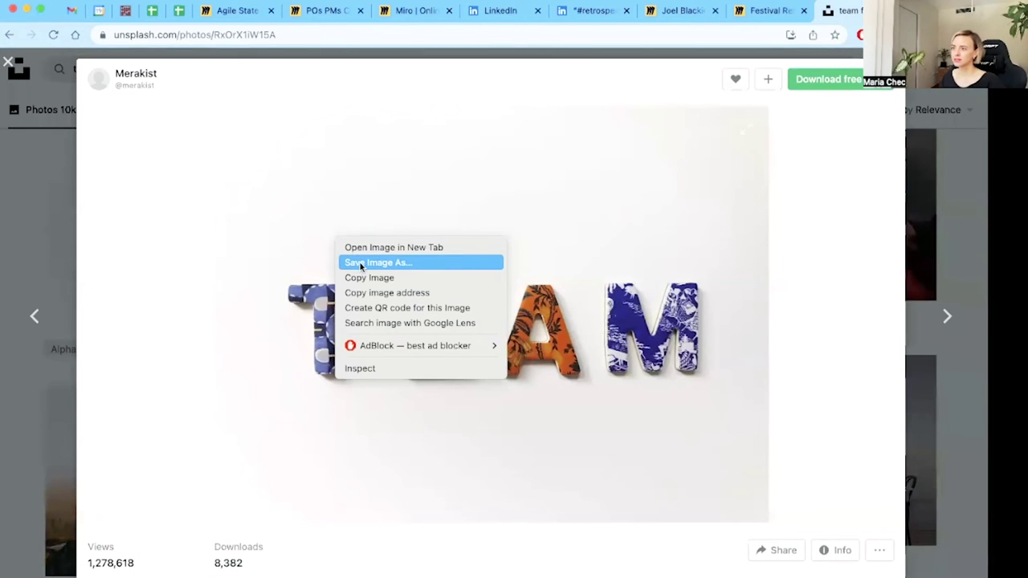
{"action": "left_click", "coordinate": [360, 263]}
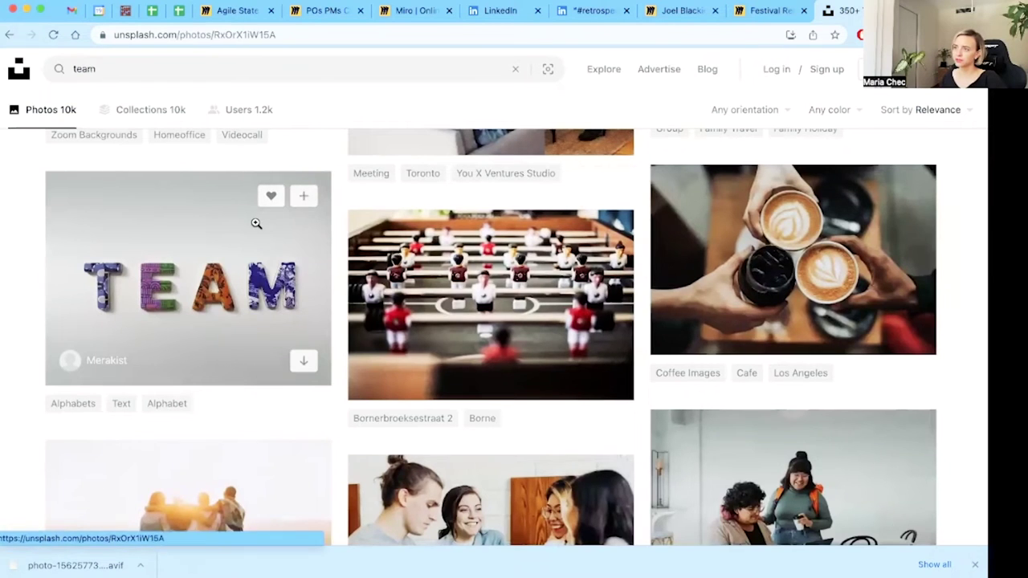
Step: Reopen the TEAM letters photo, download it through Unsplash's free download and copy its attribution text
{"action": "left_click", "coordinate": [256, 224]}
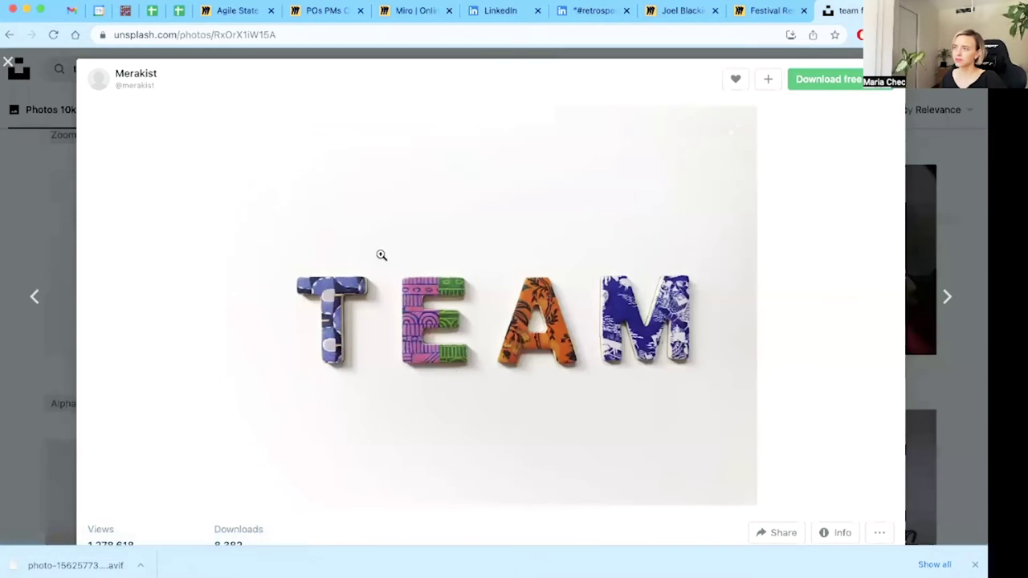
{"action": "left_click", "coordinate": [851, 80]}
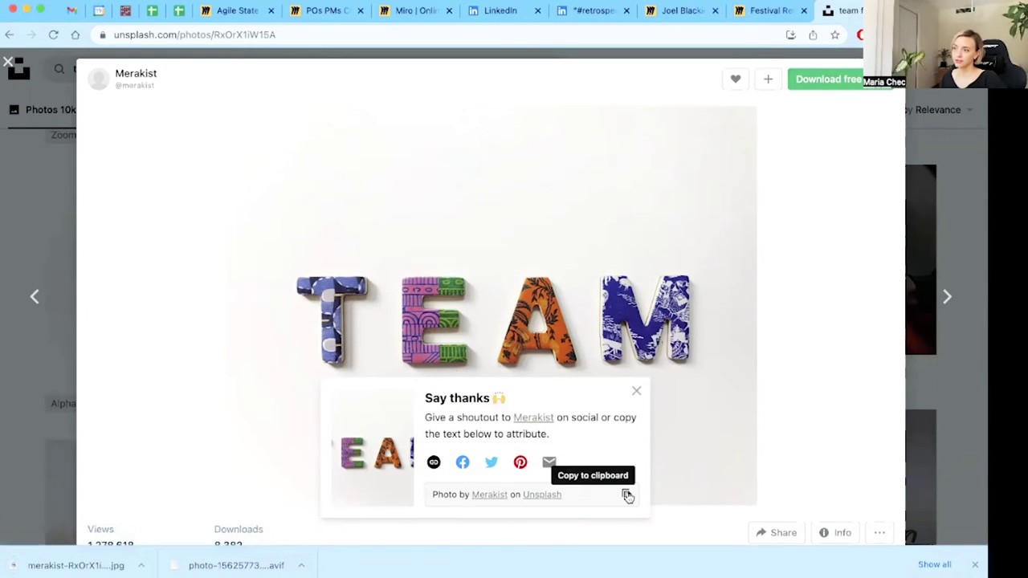
{"action": "left_click", "coordinate": [627, 497]}
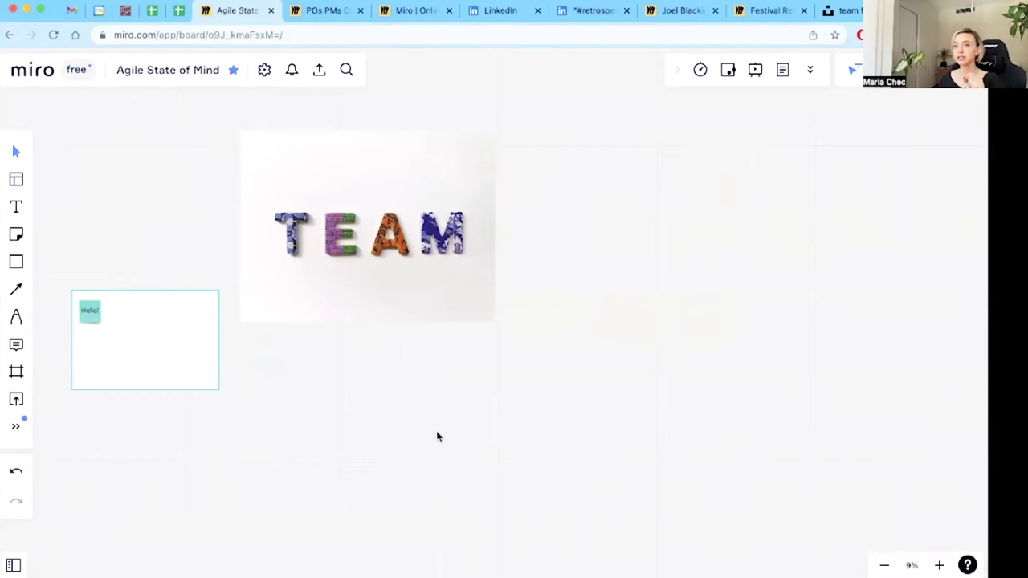
Step: On the Miro board, add a turquoise header above the note box reading "What is an awesome team to you?"
{"action": "left_click", "coordinate": [360, 265]}
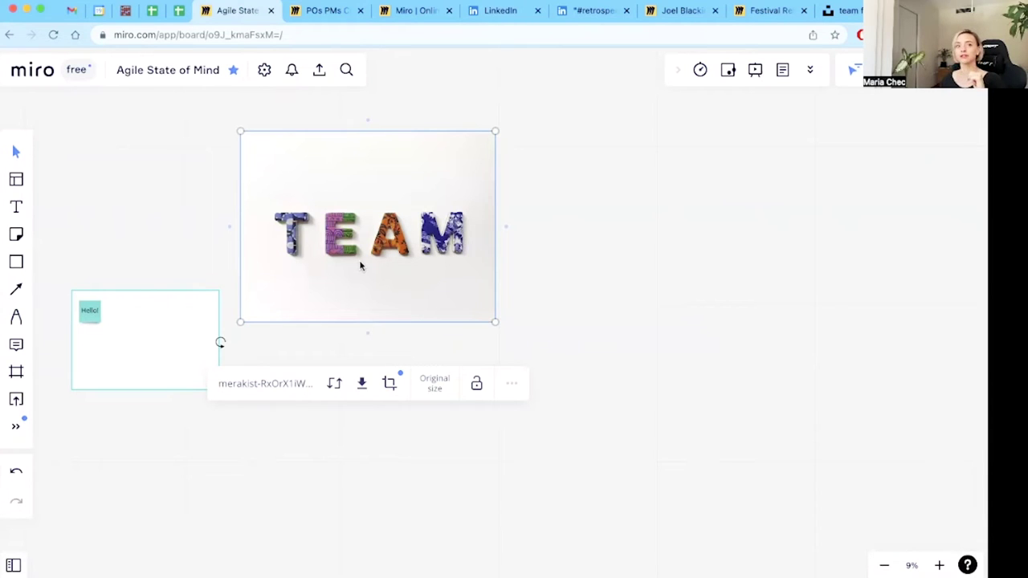
{"action": "left_click", "coordinate": [169, 287]}
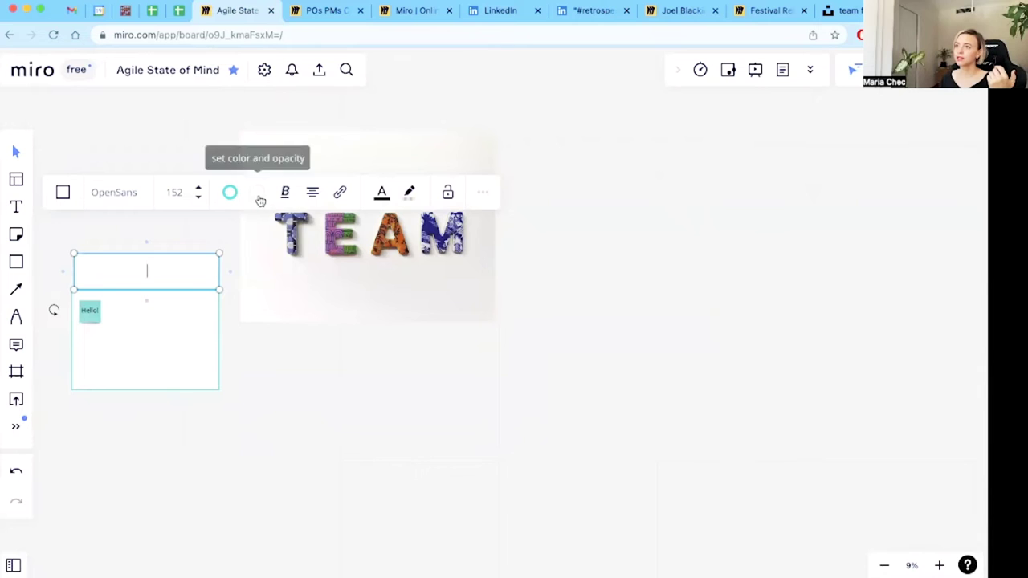
{"action": "left_click", "coordinate": [257, 192]}
{"action": "left_click", "coordinate": [271, 325]}
{"action": "type", "text": "What is an awesome team to you?"}
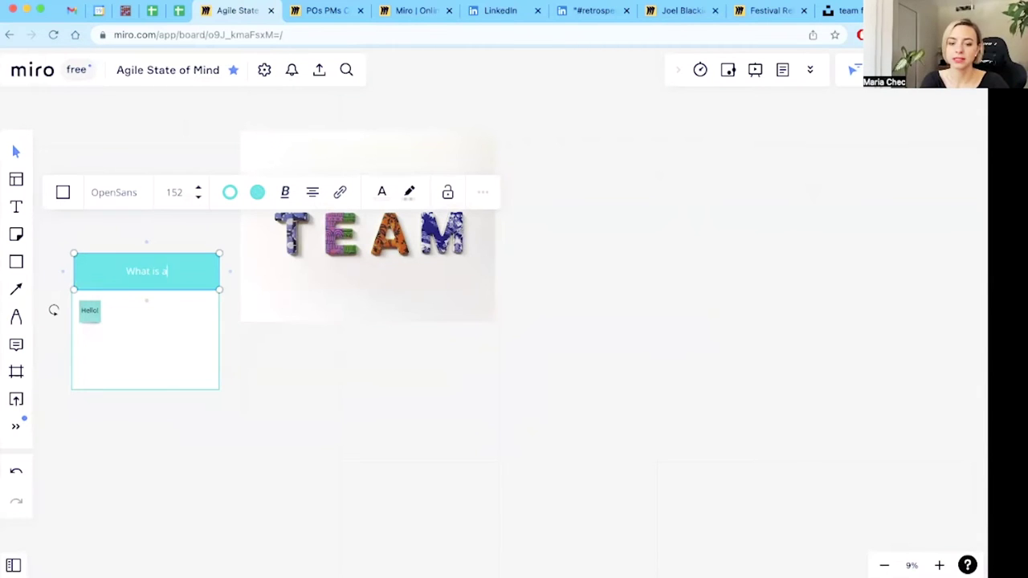
{"action": "left_click", "coordinate": [239, 339]}
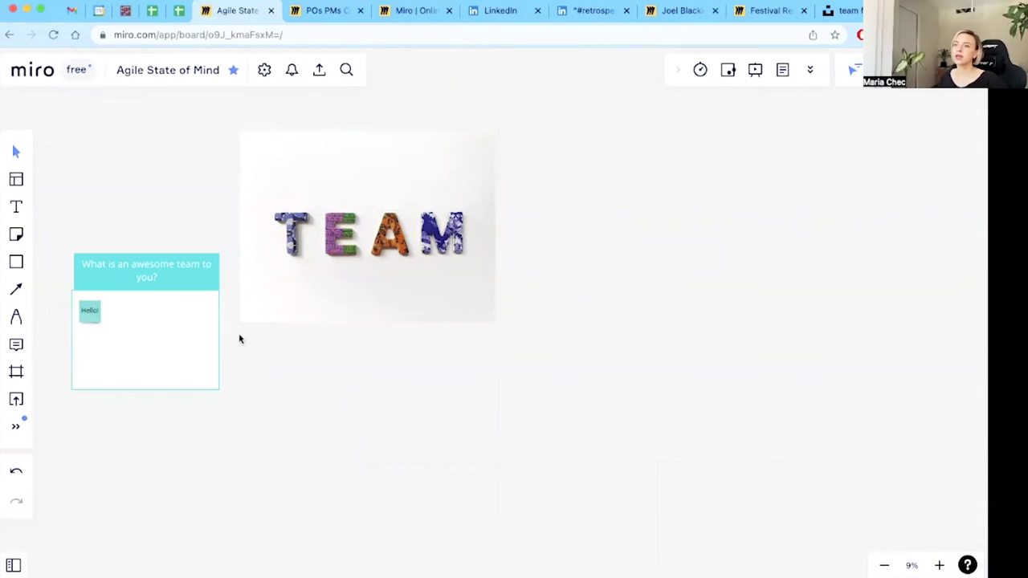
Step: Fit the header and the TEAM photo to the width of the note box and shift the "Hello!" note slightly inward
{"action": "left_click", "coordinate": [90, 322]}
{"action": "left_click", "coordinate": [106, 281]}
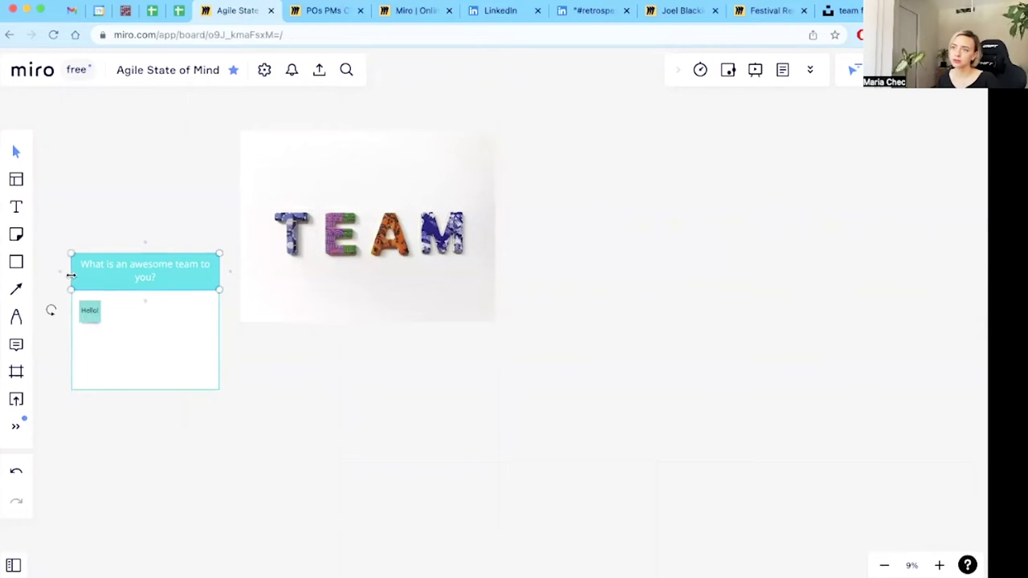
{"action": "left_click", "coordinate": [93, 311]}
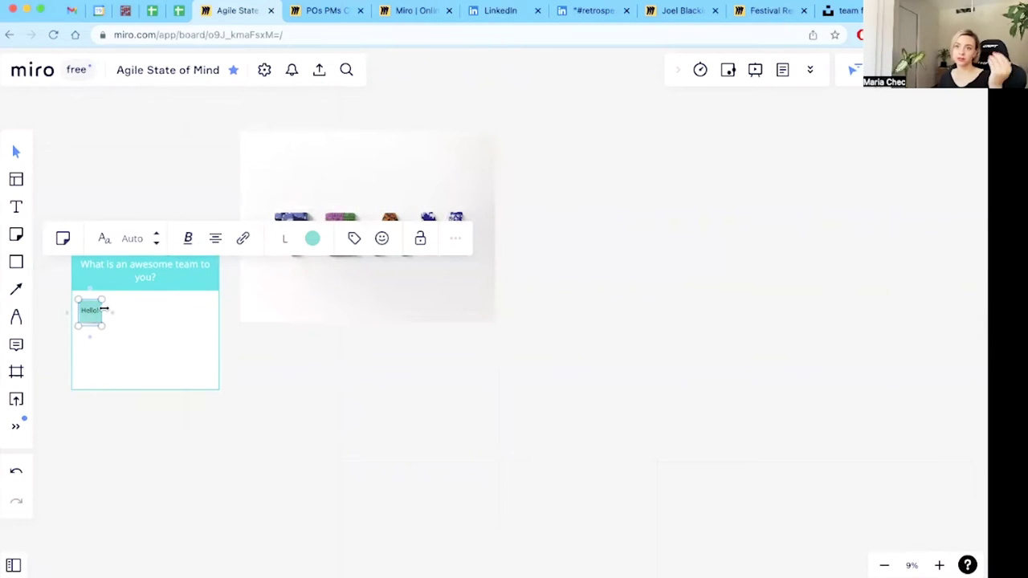
{"action": "mouse_move", "coordinate": [91, 313]}
{"action": "left_mouse_down"}
{"action": "mouse_move", "coordinate": [113, 333]}
{"action": "mouse_move", "coordinate": [98, 315]}
{"action": "left_mouse_up"}
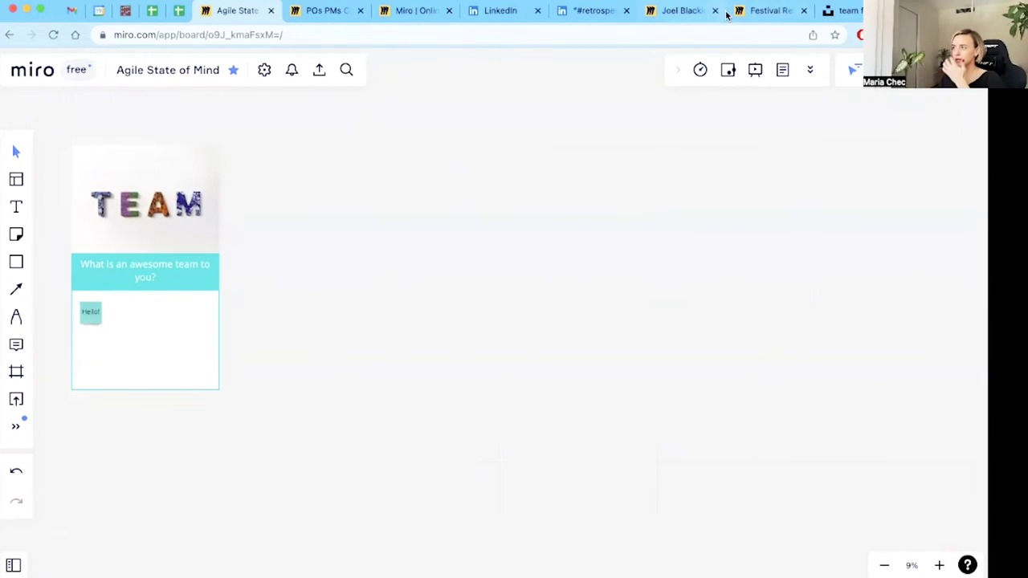
Step: Switch to Unsplash, download the black-and-white rowing boat photo and place it beside the TEAM column on the Miro board
{"action": "left_click", "coordinate": [844, 10]}
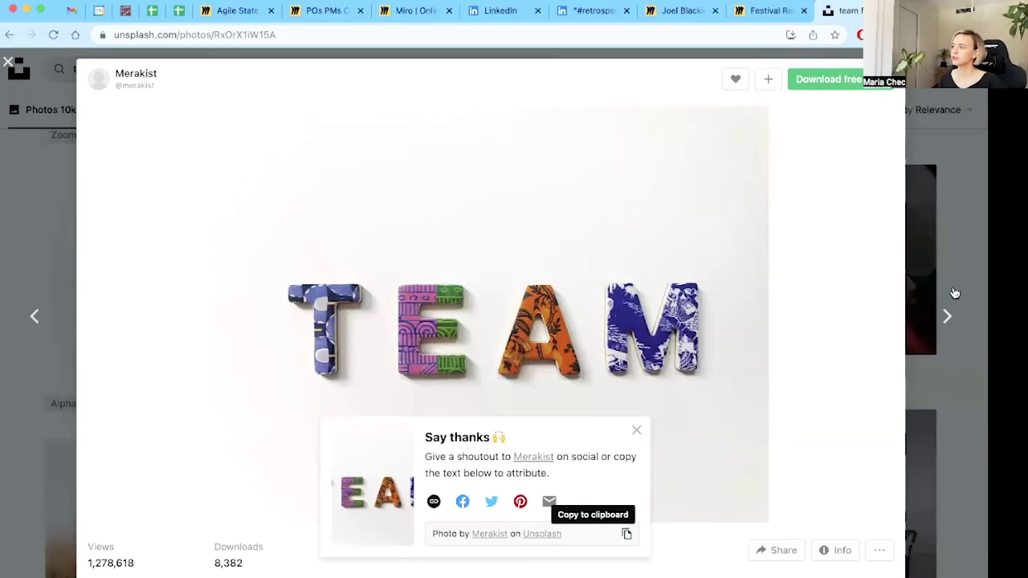
{"action": "key", "text": "Right"}
{"action": "key", "text": "Right"}
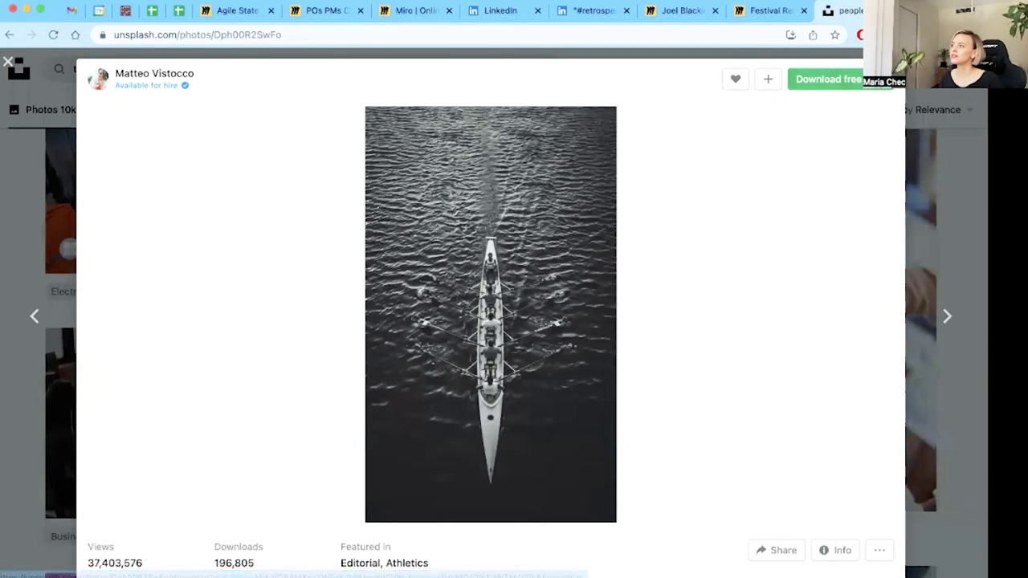
{"action": "left_click", "coordinate": [878, 81]}
{"action": "left_click", "coordinate": [816, 120]}
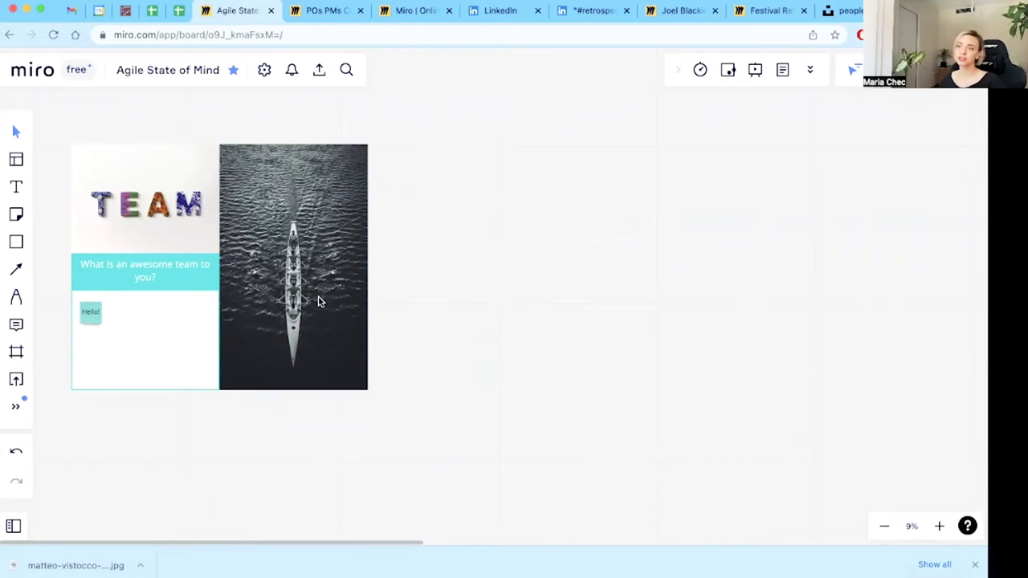
{"action": "scroll", "coordinate": [319, 298], "scroll_direction": "right", "scroll_amount": 2}
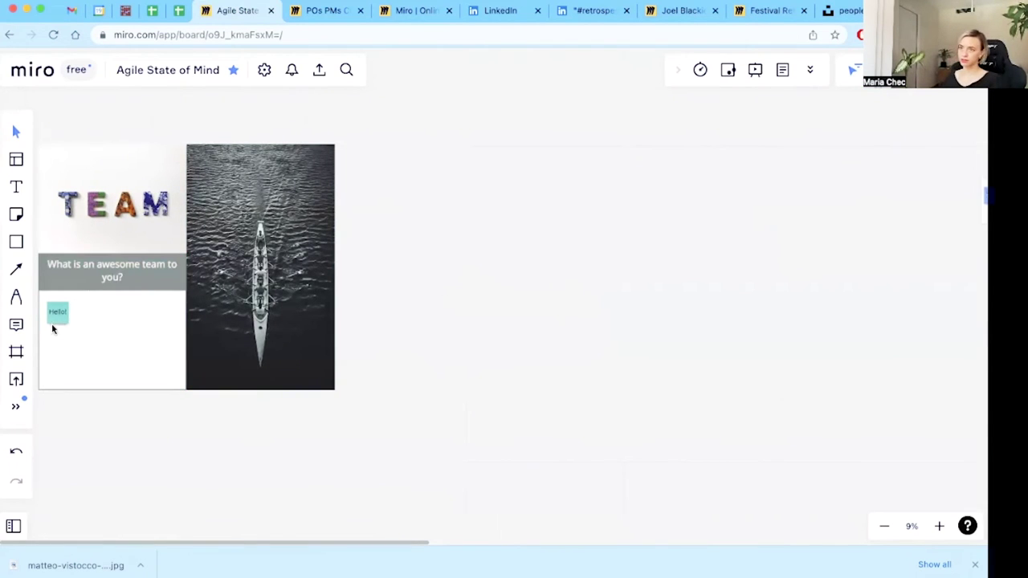
Step: Duplicate the grey header with its box beyond the rowing photo and build three columns headed START, STOP and CONTINUE
{"action": "left_click", "coordinate": [52, 283]}
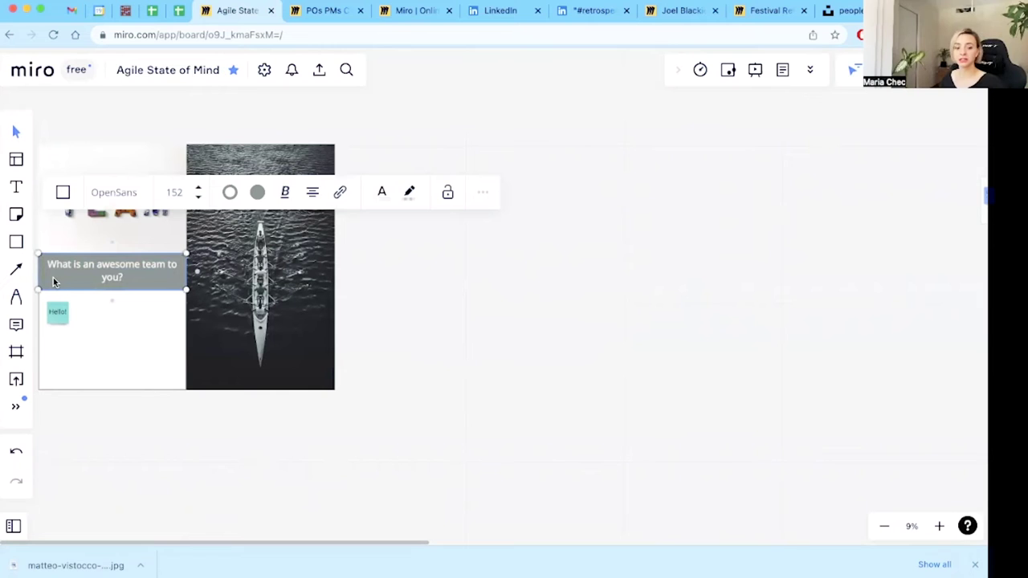
{"action": "left_click", "coordinate": [93, 322]}
{"action": "scroll", "coordinate": [102, 332], "scroll_direction": "up", "scroll_amount": 2}
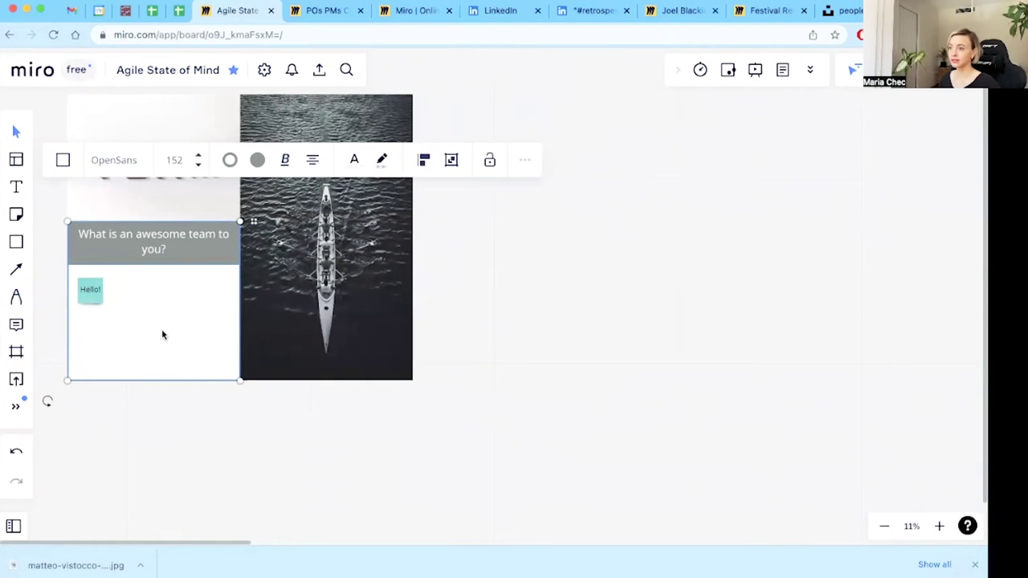
{"action": "key", "text": "ctrl+d"}
{"action": "scroll", "coordinate": [161, 335], "scroll_direction": "down", "scroll_amount": 3}
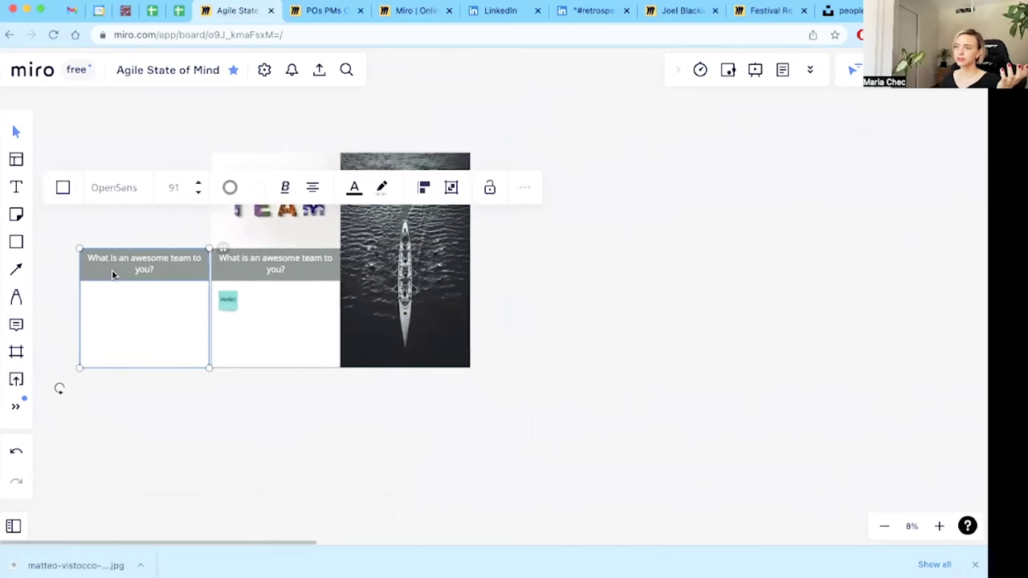
{"action": "left_click_drag", "start_coordinate": [112, 273], "coordinate": [514, 271]}
{"action": "scroll", "coordinate": [490, 257], "scroll_direction": "right", "scroll_amount": 3}
{"action": "double_click", "coordinate": [399, 263]}
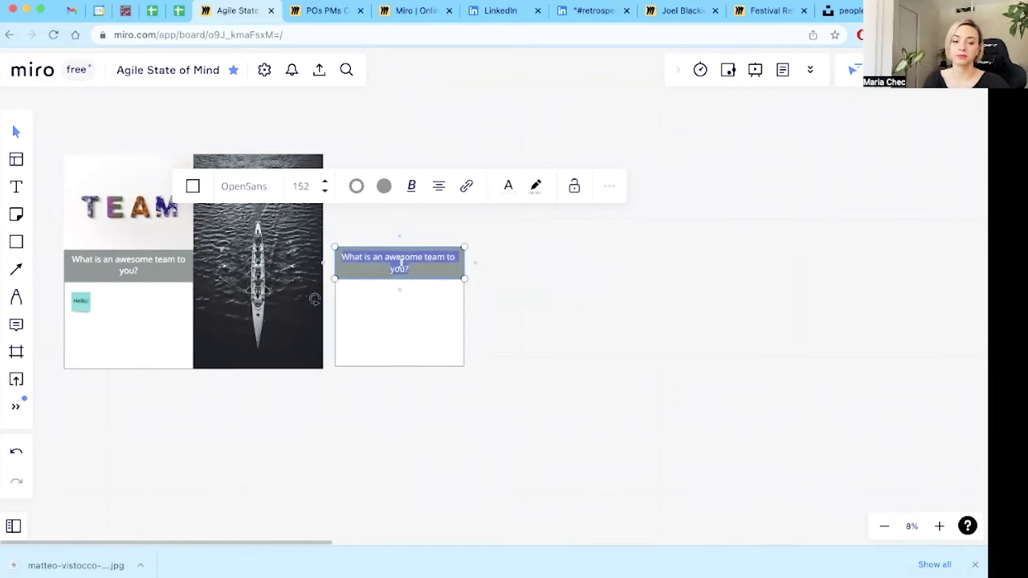
{"action": "type", "text": "STOP"}
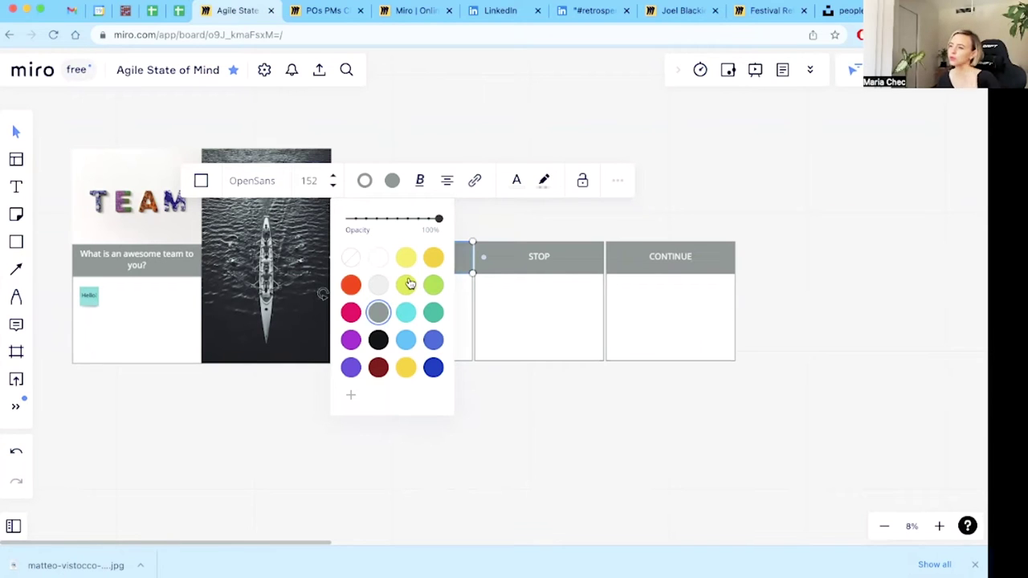
Step: Fill the START header with light green, the STOP header with red and the CONTINUE header with yellow
{"action": "left_click", "coordinate": [433, 285]}
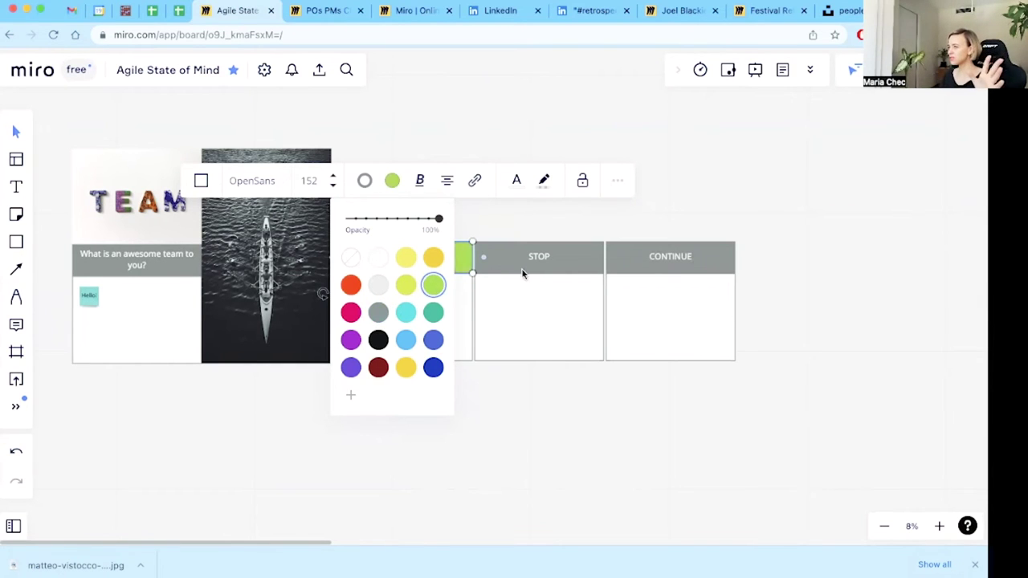
{"action": "left_click", "coordinate": [523, 270]}
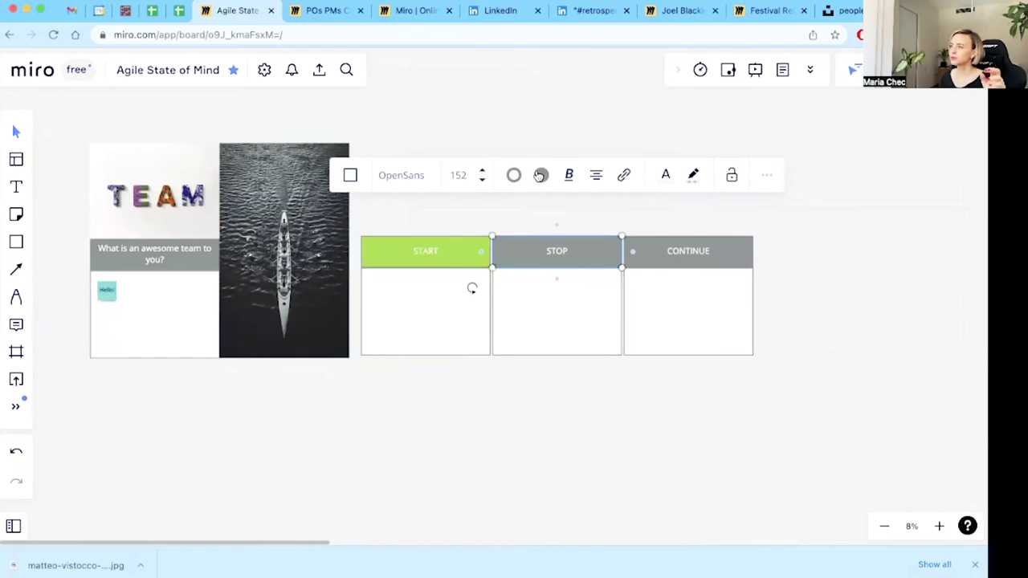
{"action": "left_click", "coordinate": [542, 176]}
{"action": "left_click", "coordinate": [499, 279]}
{"action": "left_click", "coordinate": [649, 255]}
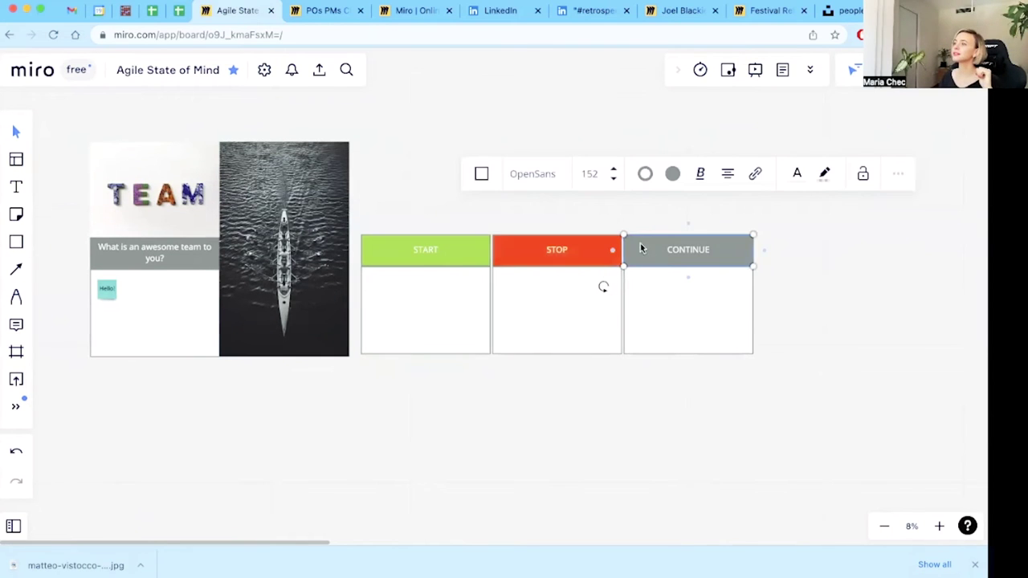
{"action": "left_click", "coordinate": [672, 173]}
{"action": "left_click", "coordinate": [713, 251]}
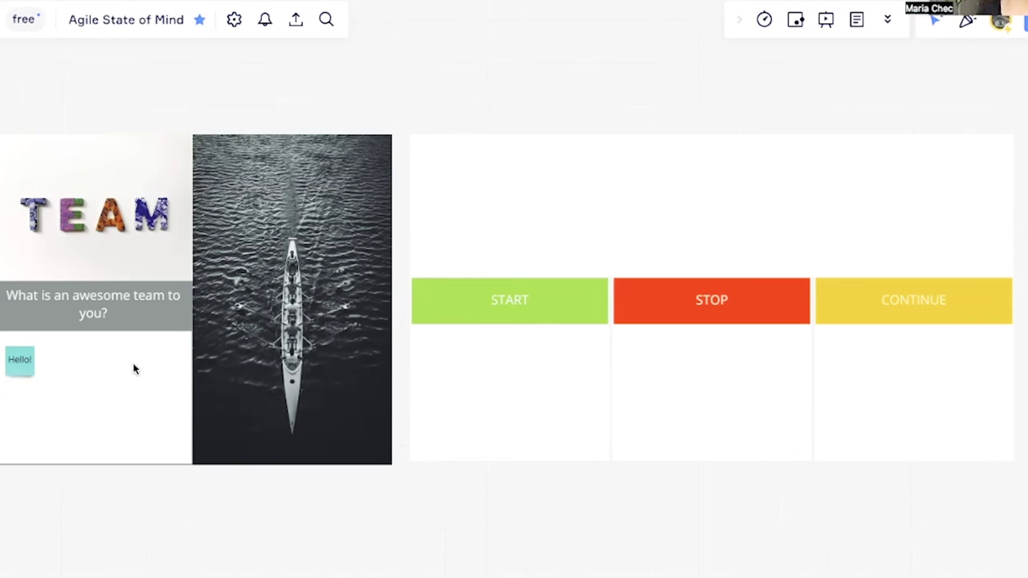
Step: Title the white box above the three columns "MAKE THE DAILY MEETING GREAT AGAIN!" and enlarge its text to size 288
{"action": "left_click", "coordinate": [657, 203]}
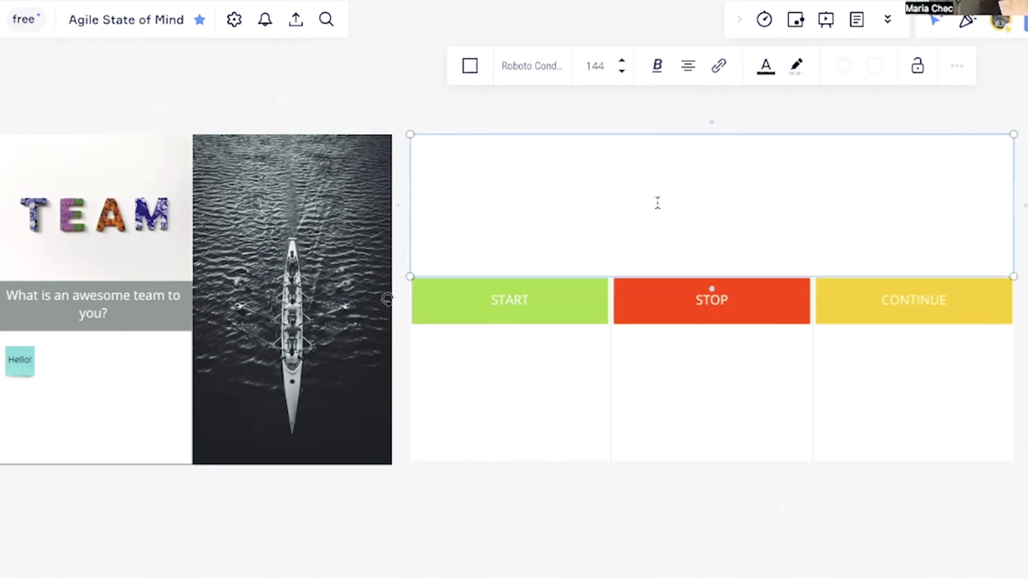
{"action": "type", "text": "MAKE THE DAILY MEETING GREAT AGAIN!"}
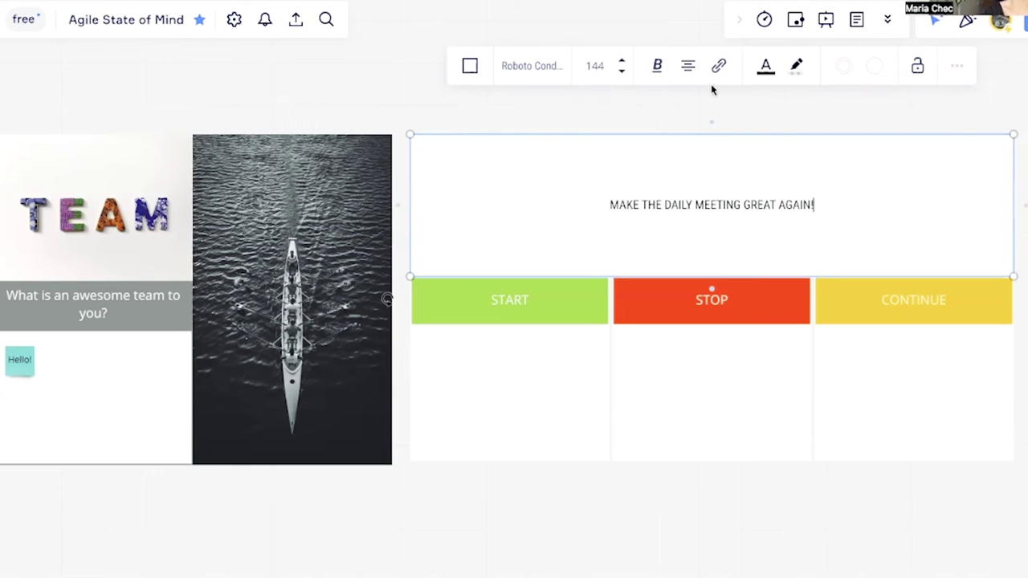
{"action": "left_click", "coordinate": [623, 61]}
{"action": "key", "text": "Escape"}
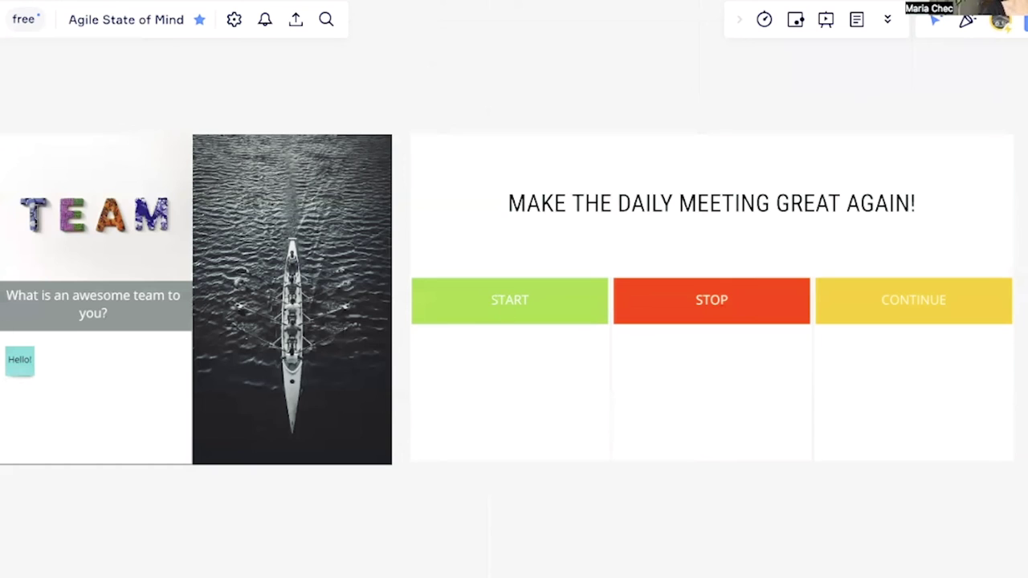
Step: Add a yellow sticky note to the CONTINUE column
{"action": "key", "text": "n"}
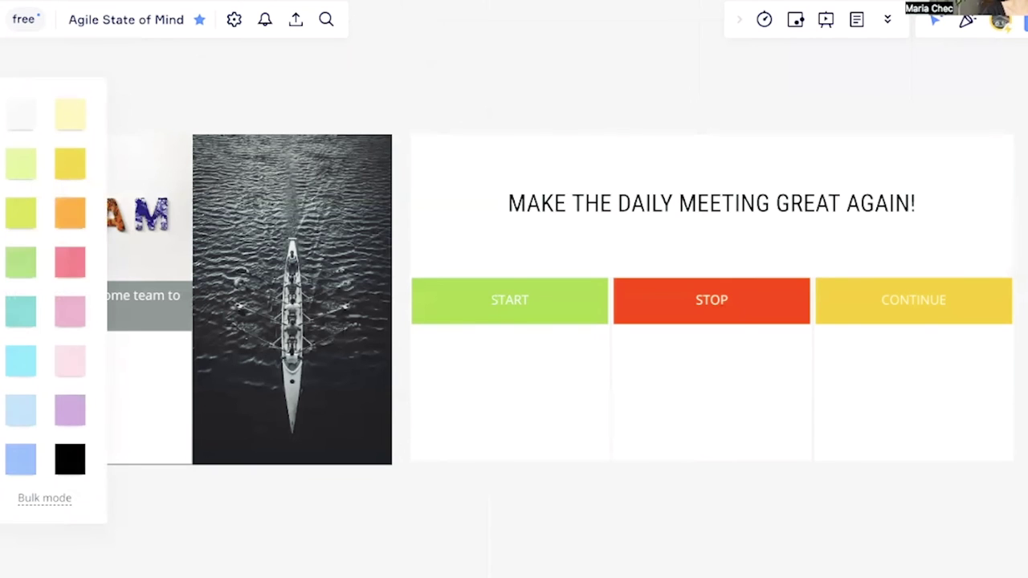
{"action": "left_click", "coordinate": [71, 161]}
{"action": "left_click", "coordinate": [924, 390]}
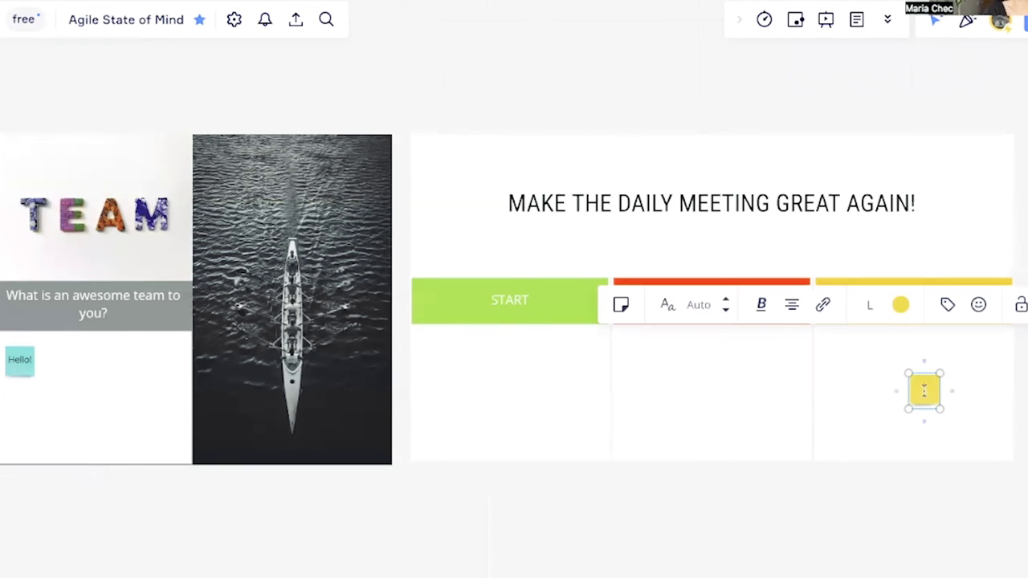
Step: Write "Team!" on the yellow sticky note in the CONTINUE column and attach the red tag with the author's first name
{"action": "left_click", "coordinate": [892, 358]}
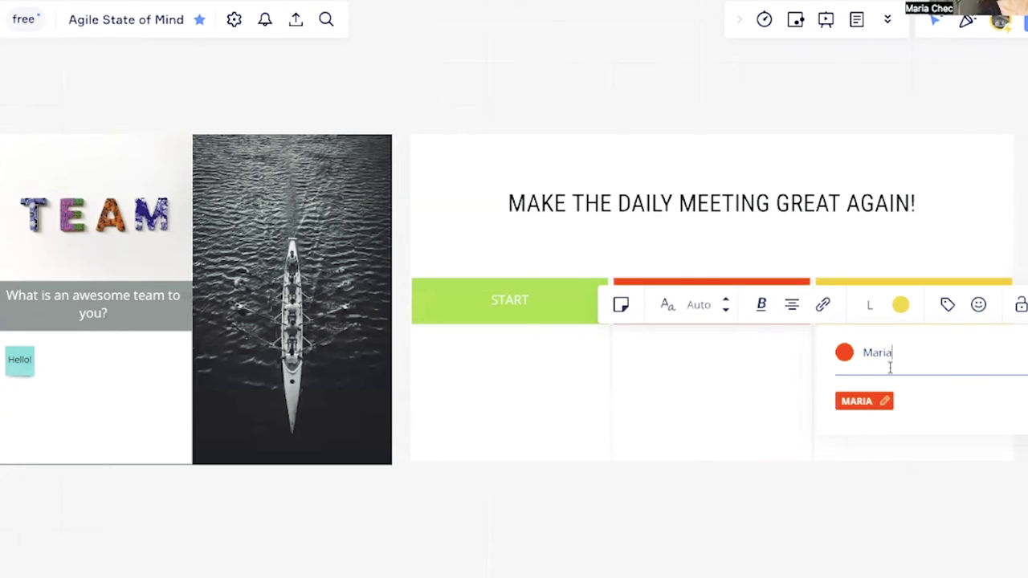
{"action": "left_click", "coordinate": [865, 404]}
{"action": "left_click", "coordinate": [892, 382]}
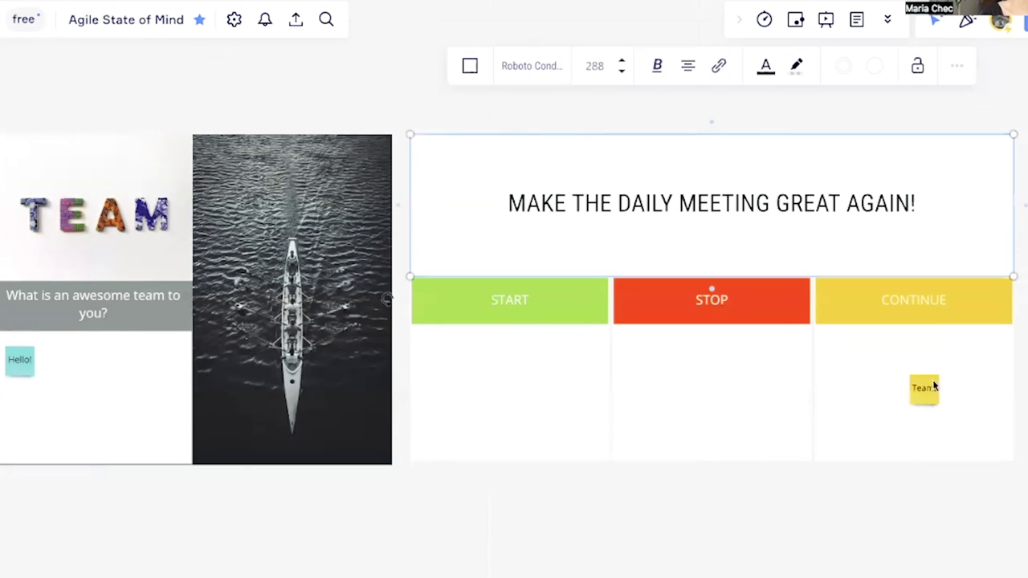
{"action": "left_click", "coordinate": [929, 390]}
{"action": "left_click", "coordinate": [949, 304]}
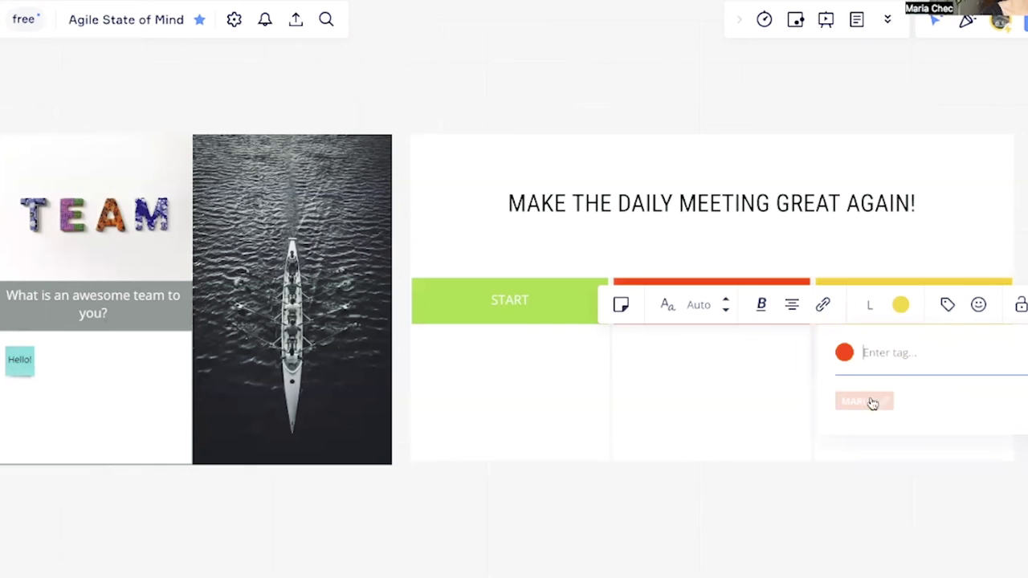
{"action": "left_click", "coordinate": [866, 403]}
{"action": "left_click", "coordinate": [809, 404]}
{"action": "left_click", "coordinate": [923, 394]}
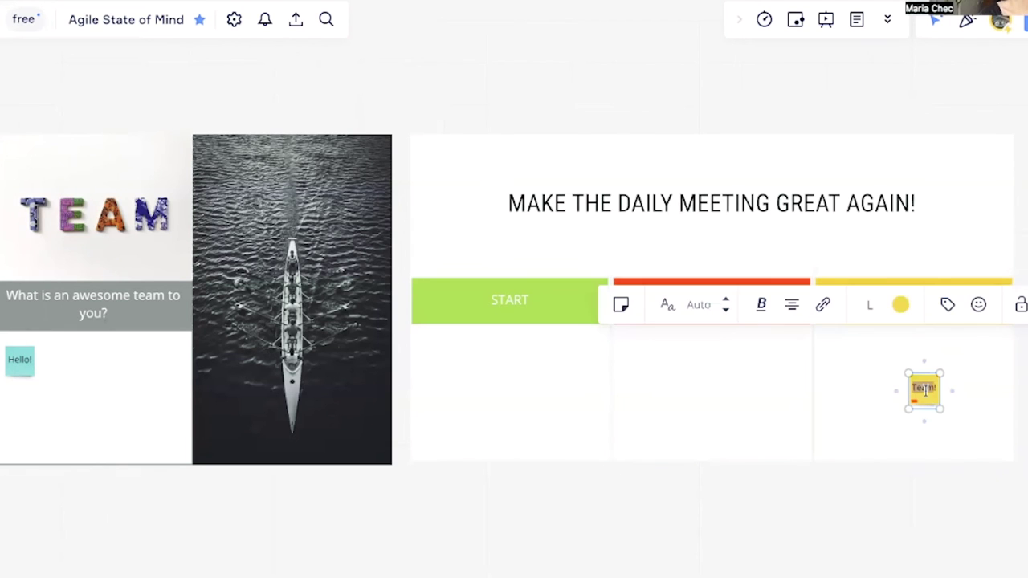
Step: Add a thumbs-up emoji reaction to the yellow "Team!" sticky note
{"action": "scroll", "coordinate": [922, 402], "scroll_direction": "up", "scroll_amount": 10}
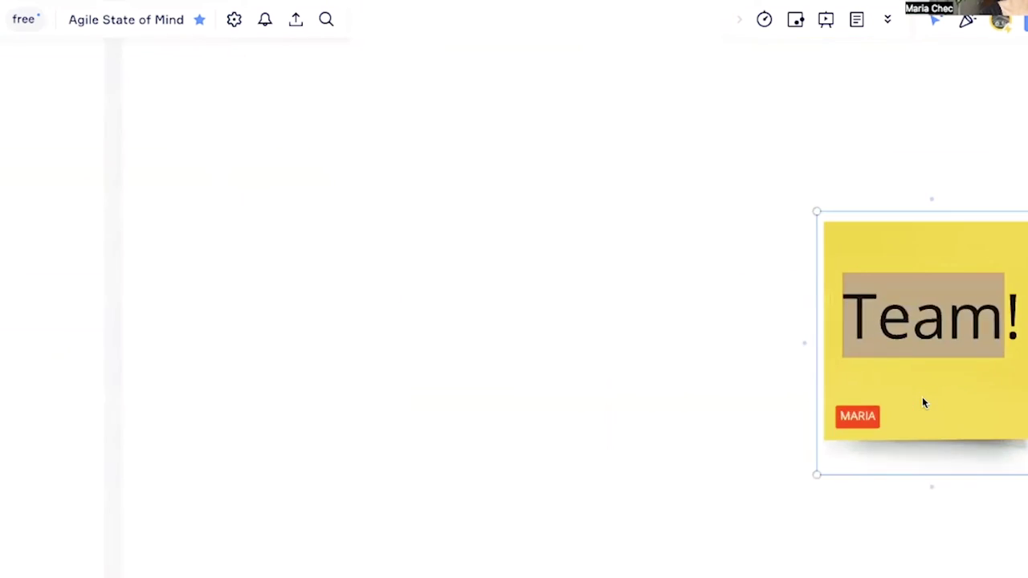
{"action": "scroll", "coordinate": [923, 402], "scroll_direction": "down", "scroll_amount": 4}
{"action": "left_click", "coordinate": [844, 61]}
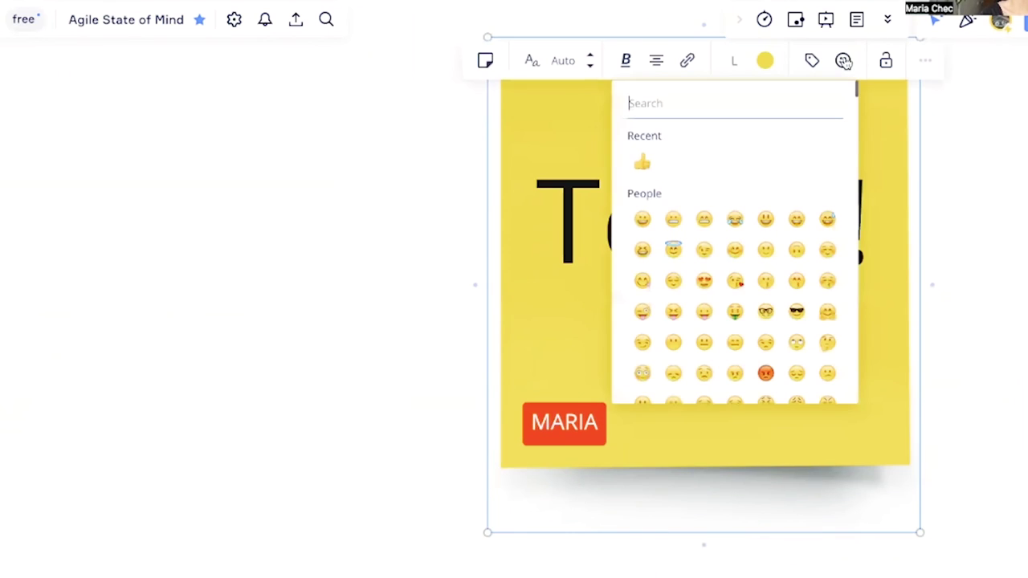
{"action": "left_click", "coordinate": [643, 167]}
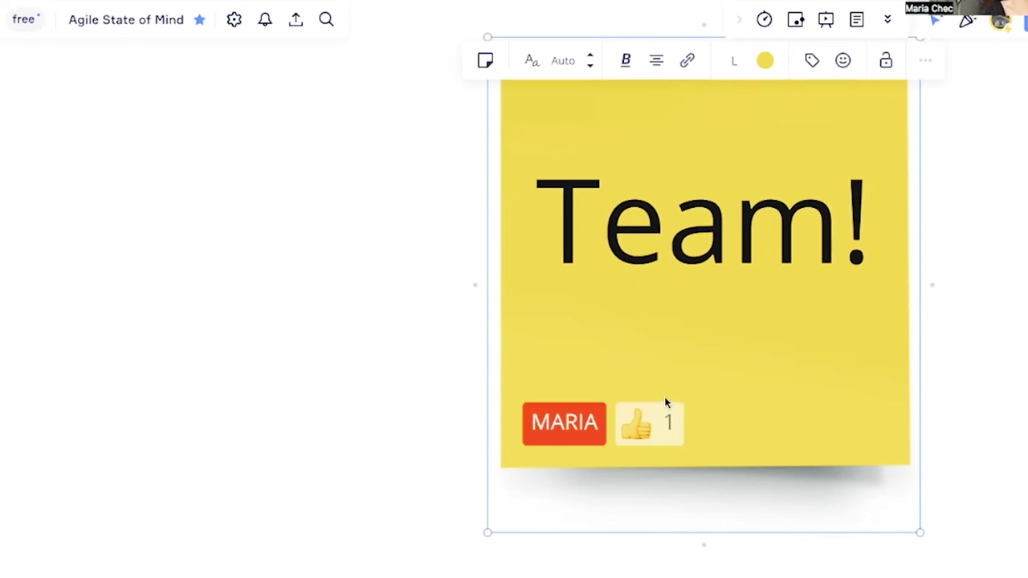
Step: Review the whole retrospective board, including the team question, the rowing photo and the START, STOP and CONTINUE columns, with nothing selected
{"action": "scroll", "coordinate": [698, 432], "scroll_direction": "down", "scroll_amount": 8}
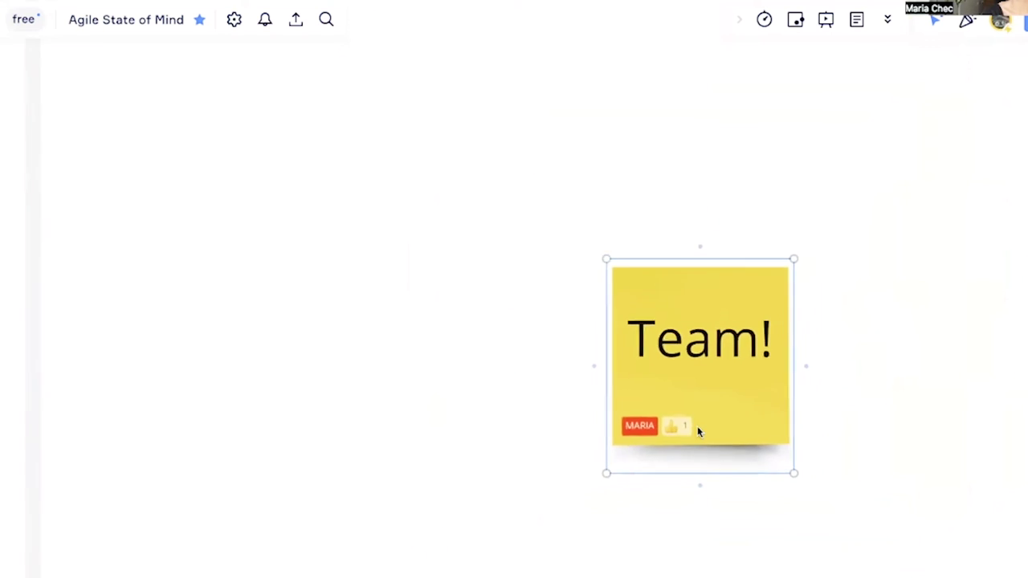
{"action": "scroll", "coordinate": [697, 430], "scroll_direction": "down", "scroll_amount": 3}
{"action": "left_click", "coordinate": [618, 449]}
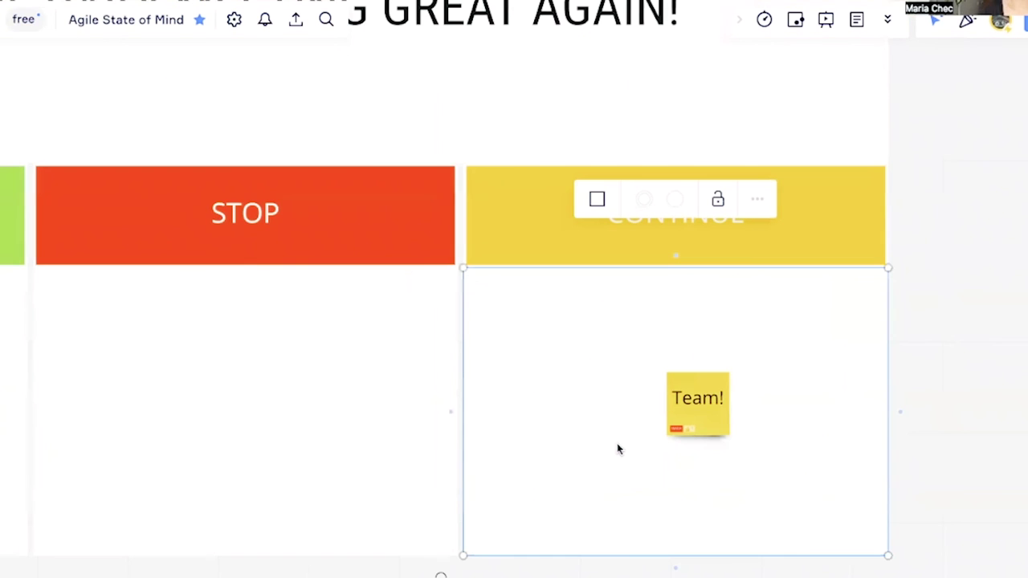
{"action": "scroll", "coordinate": [618, 448], "scroll_direction": "down", "scroll_amount": 3}
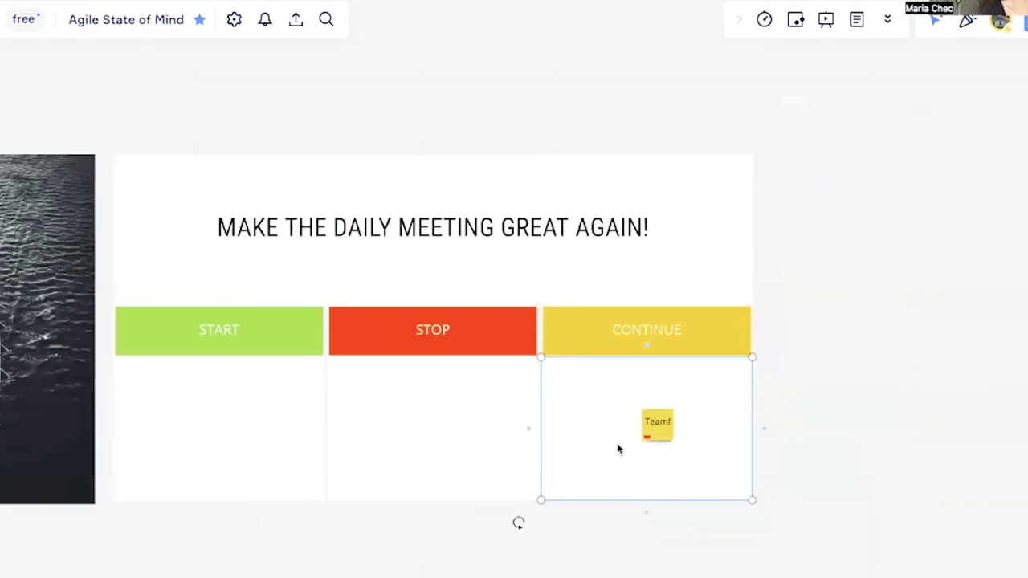
{"action": "scroll", "coordinate": [617, 449], "scroll_direction": "up", "scroll_amount": 1}
{"action": "scroll", "coordinate": [618, 448], "scroll_direction": "left", "scroll_amount": 2}
{"action": "scroll", "coordinate": [610, 466], "scroll_direction": "down", "scroll_amount": 2}
{"action": "left_click", "coordinate": [608, 476]}
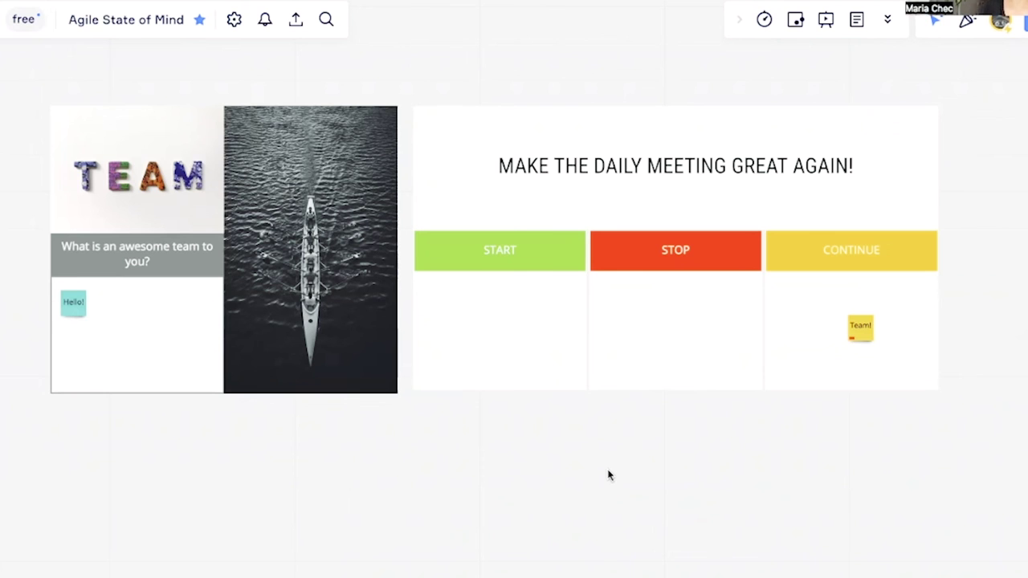